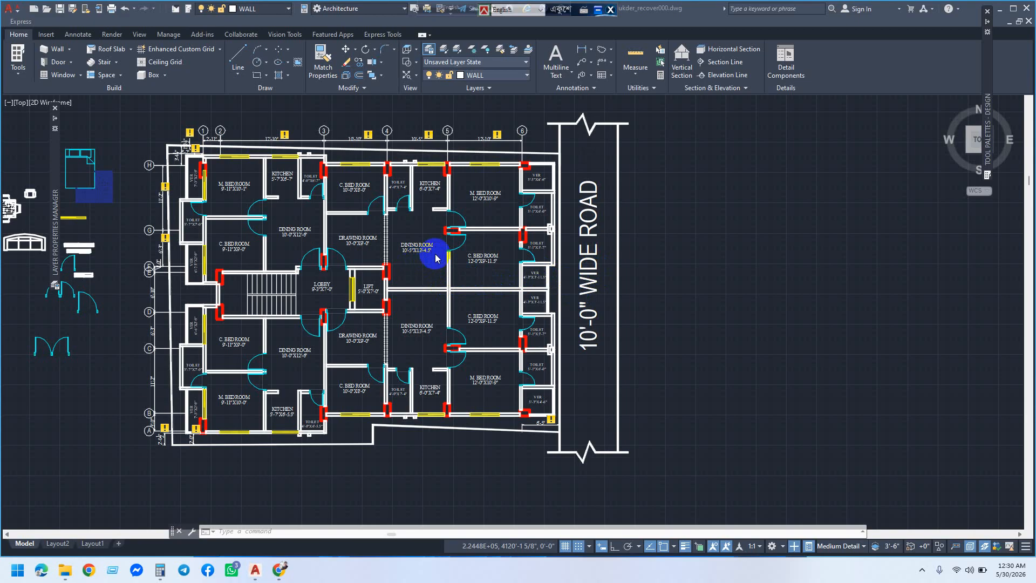
Step: Move the upper 12'-0"X9'-11.5" C. Bed Room door out of its wall opening into the adjacent Dining Room
scroll(453, 249, up, 6)
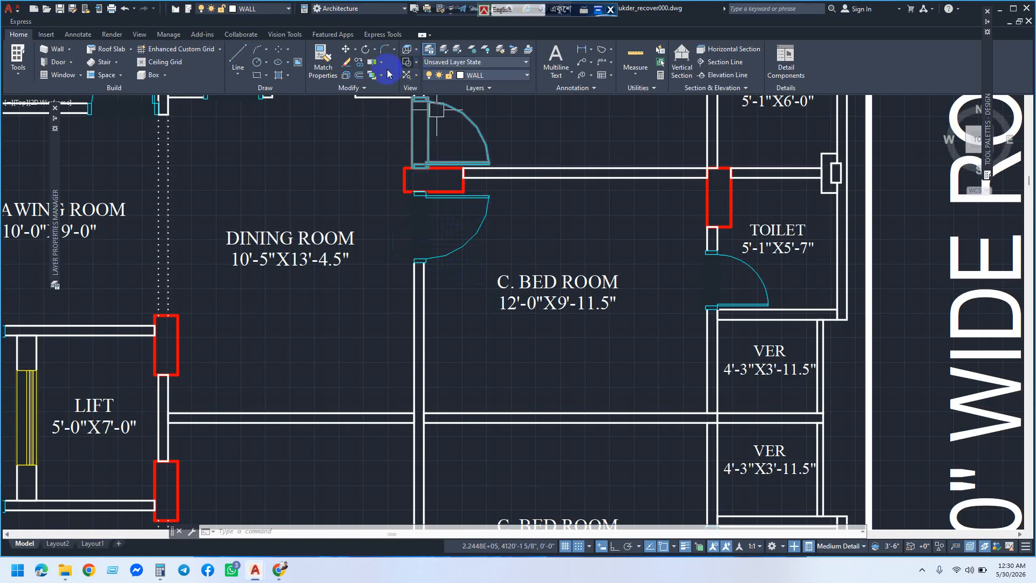
click(347, 52)
click(478, 226)
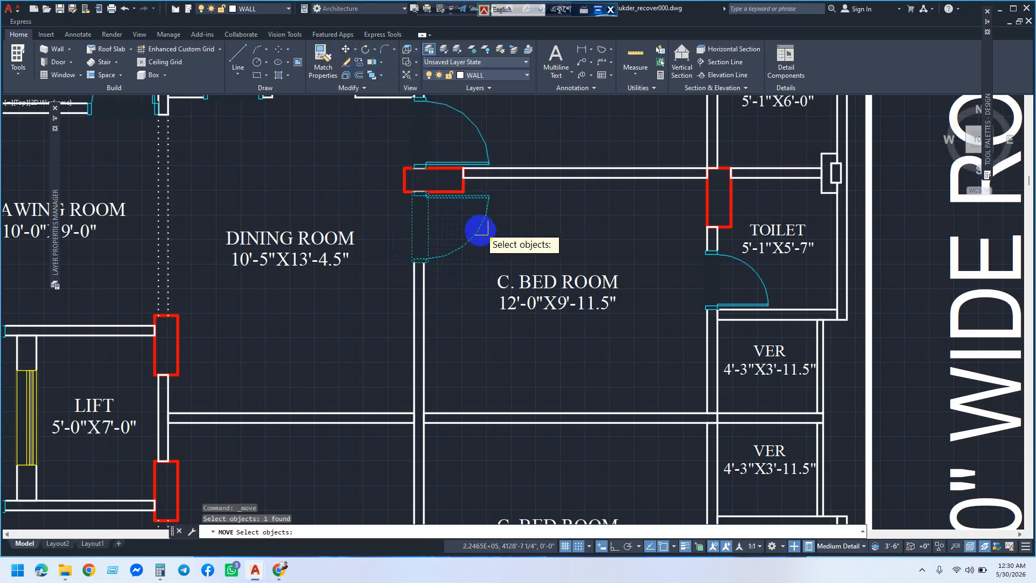
key(Return)
scroll(419, 259, up, 2)
scroll(416, 264, up, 4)
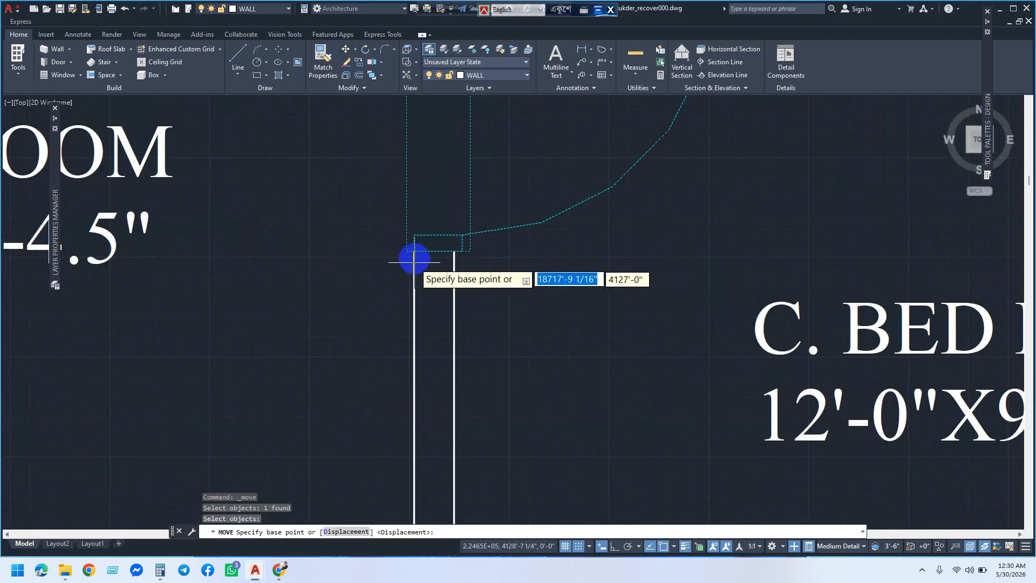
click(412, 263)
scroll(278, 355, down, 6)
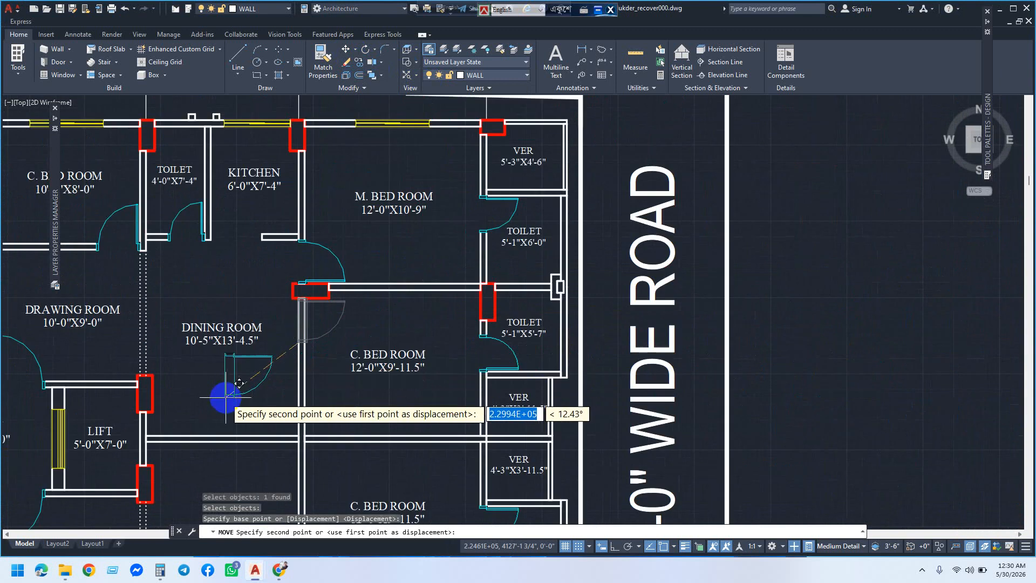
click(226, 397)
Step: Move the door from the Dining Room back into the C. Bed Room wall, with its upper frame corner snapped directly beneath the red column
scroll(300, 322, up, 2)
scroll(296, 319, up, 2)
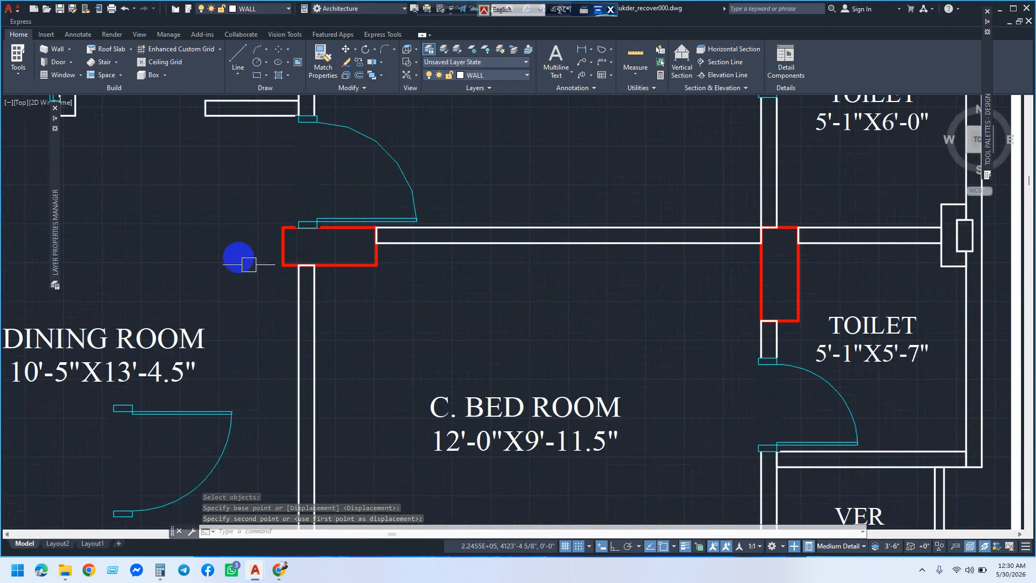
right_click(234, 256)
click(256, 261)
click(224, 412)
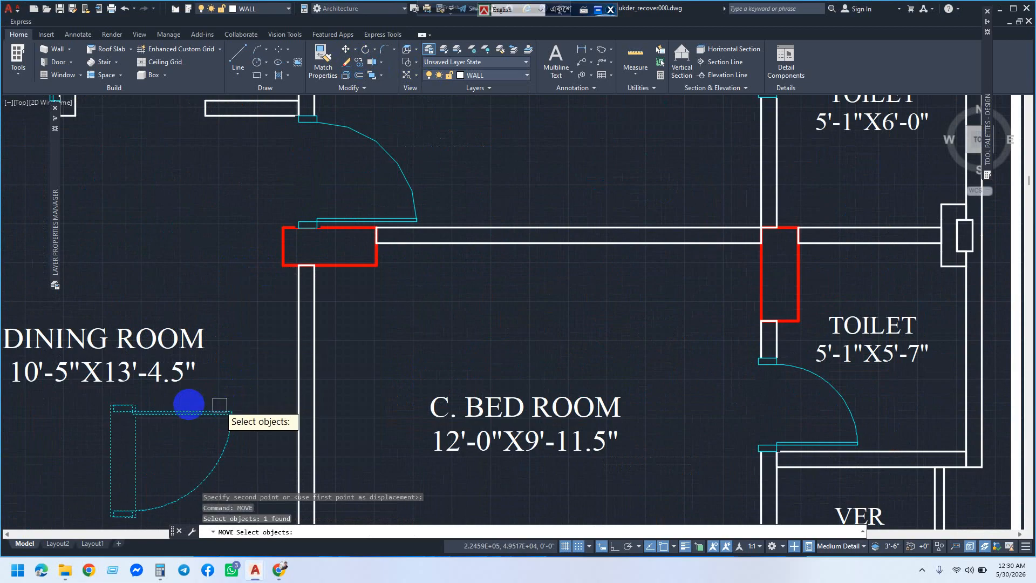
key(Return)
scroll(111, 410, up, 4)
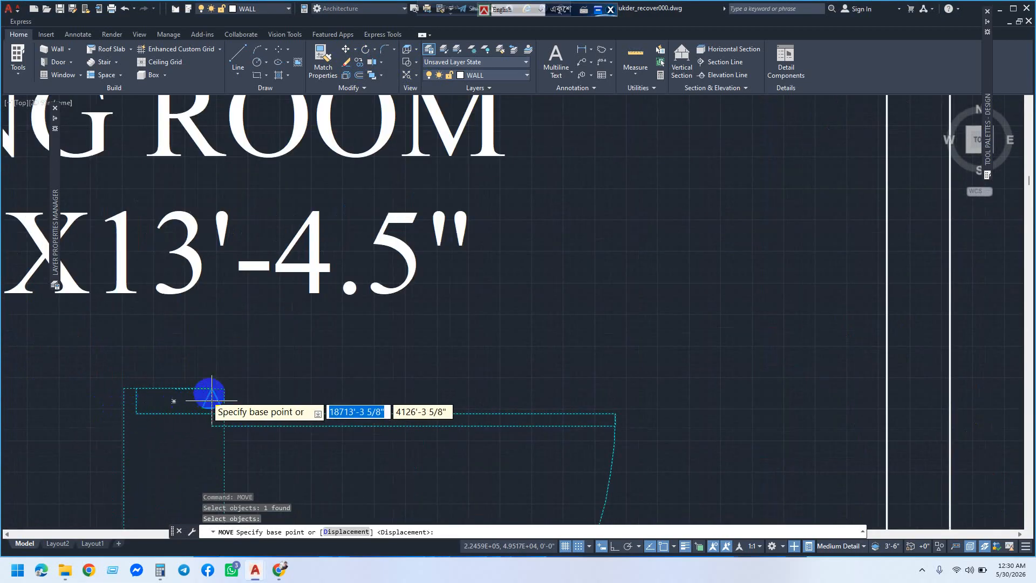
click(212, 390)
scroll(218, 406, down, 3)
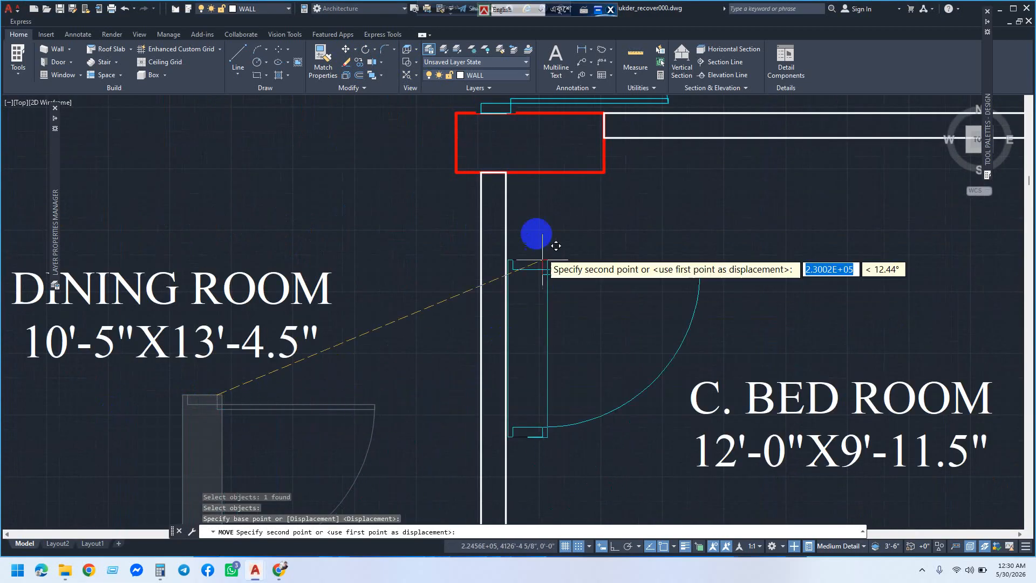
click(503, 176)
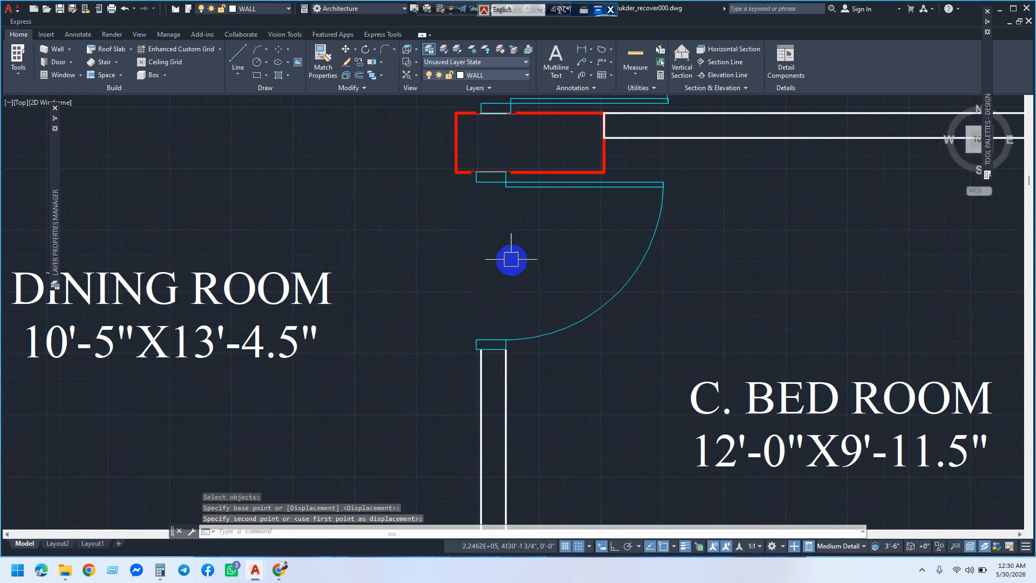
scroll(555, 369, down, 3)
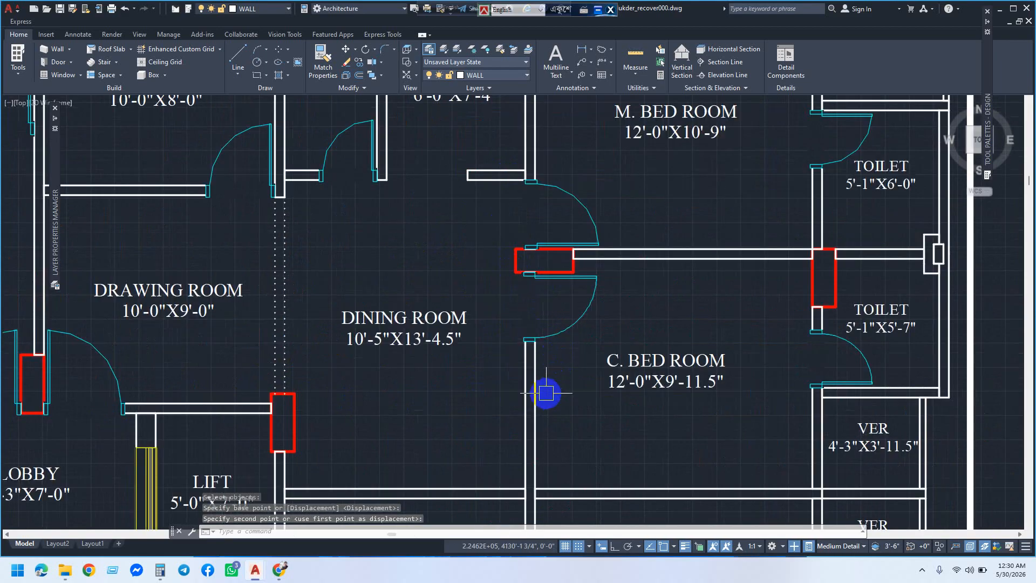
Step: Delete the yellow window between the 9'-11"X10'-1" M. Bed Room and its veranda
mouse_move(546, 393)
middle_down()
mouse_move(521, 358)
mouse_move(486, 340)
middle_up()
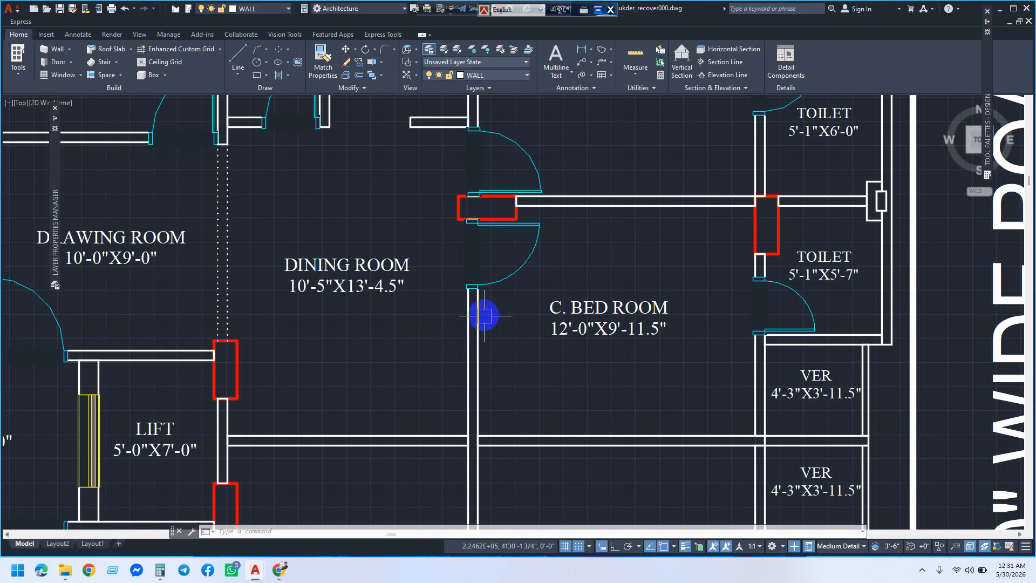
scroll(546, 310, down, 5)
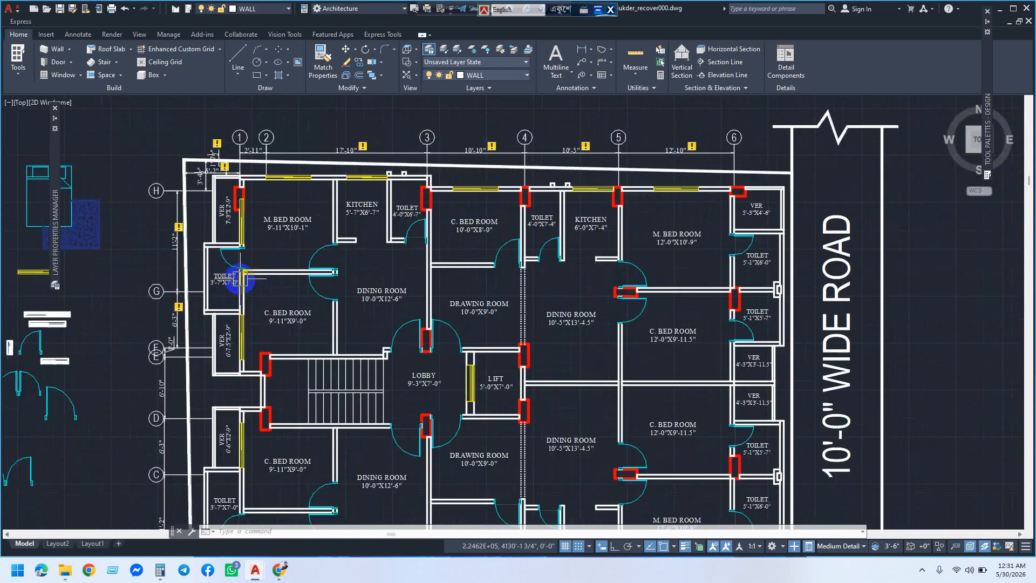
scroll(241, 278, up, 2)
click(241, 173)
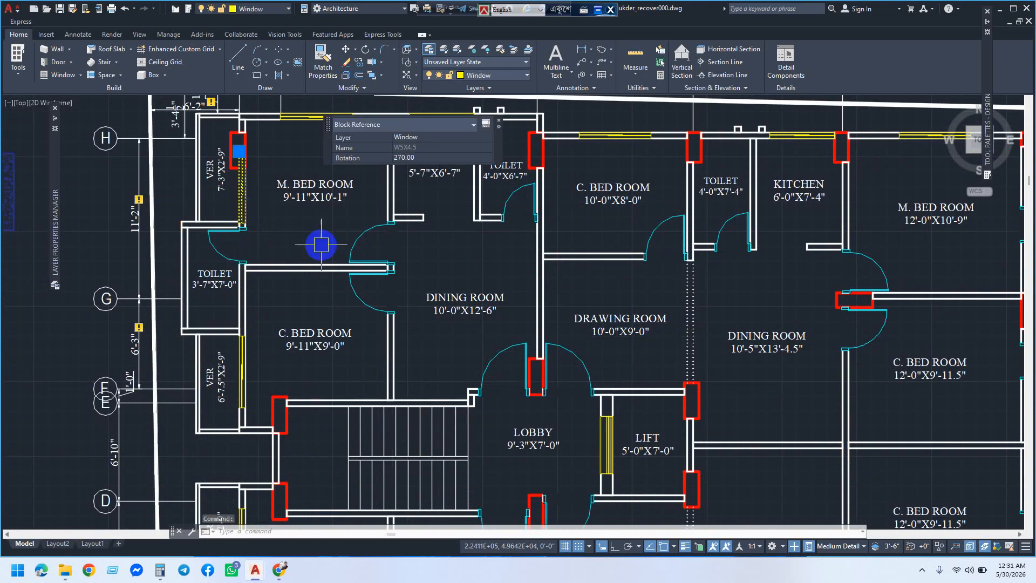
key(Delete)
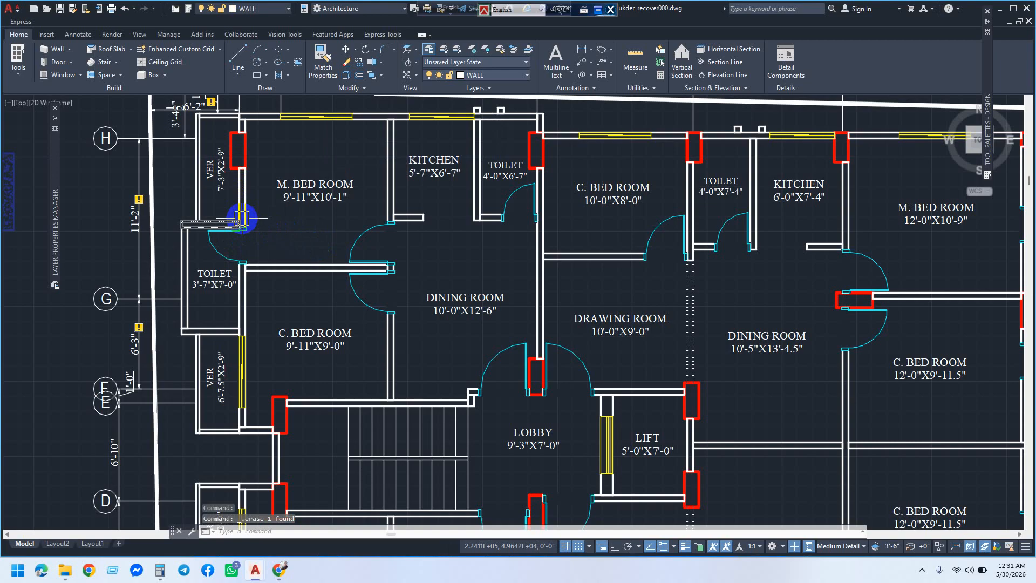
Step: Measure the M. Bed Room veranda wall from the red column down to the toilet wall
click(581, 49)
scroll(202, 205, up, 4)
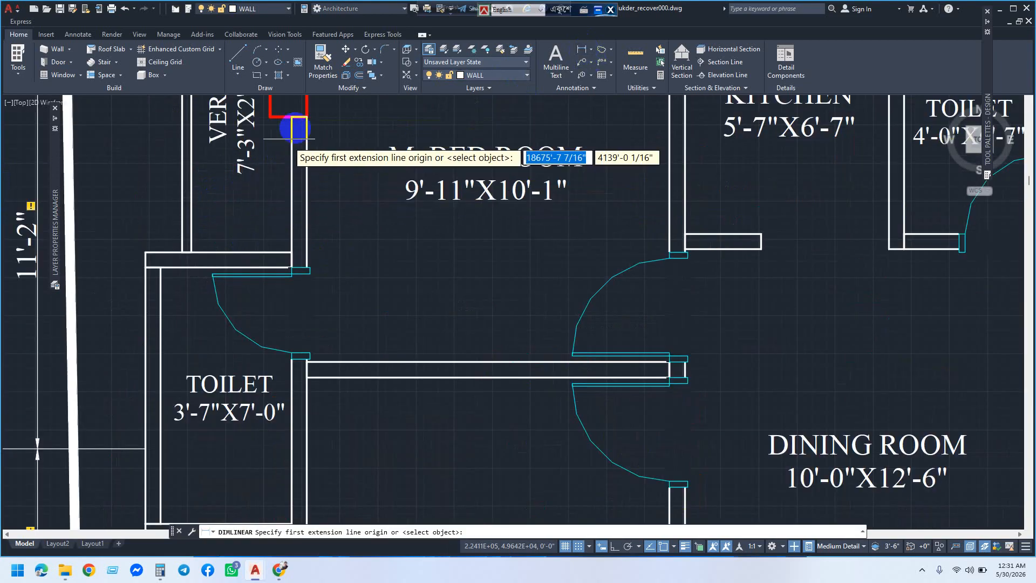
click(292, 116)
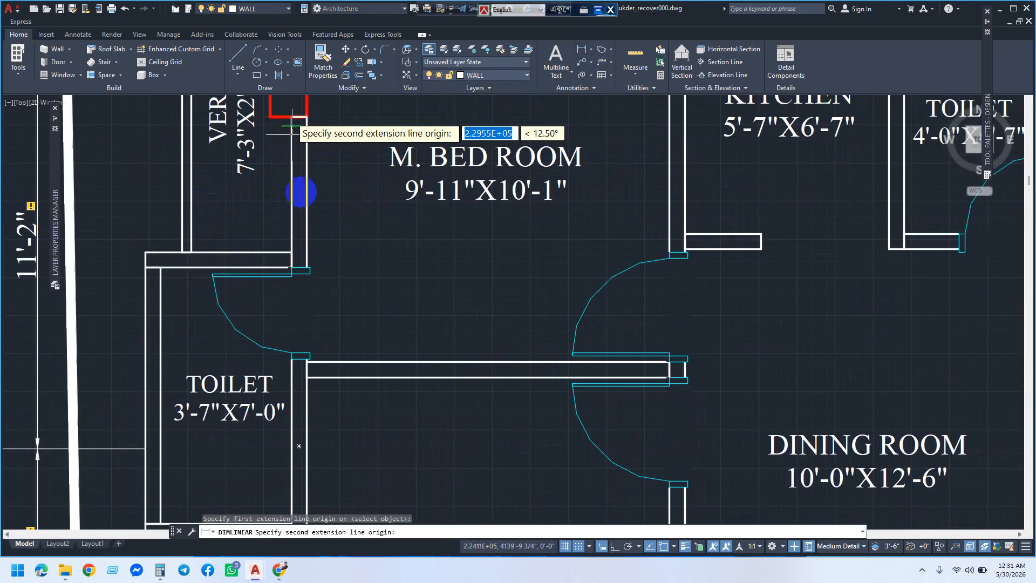
click(292, 241)
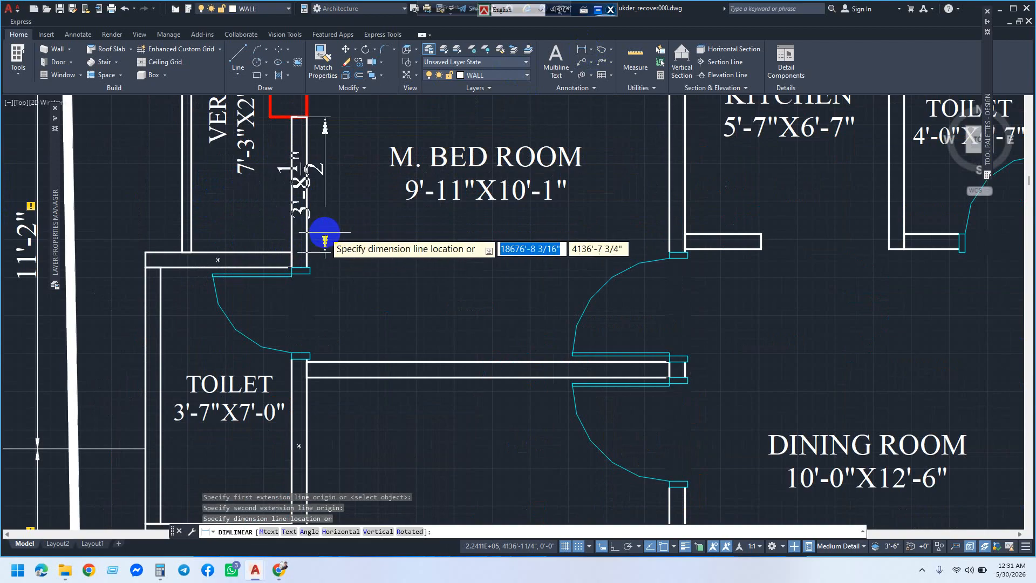
key(Escape)
right_click(339, 205)
click(363, 203)
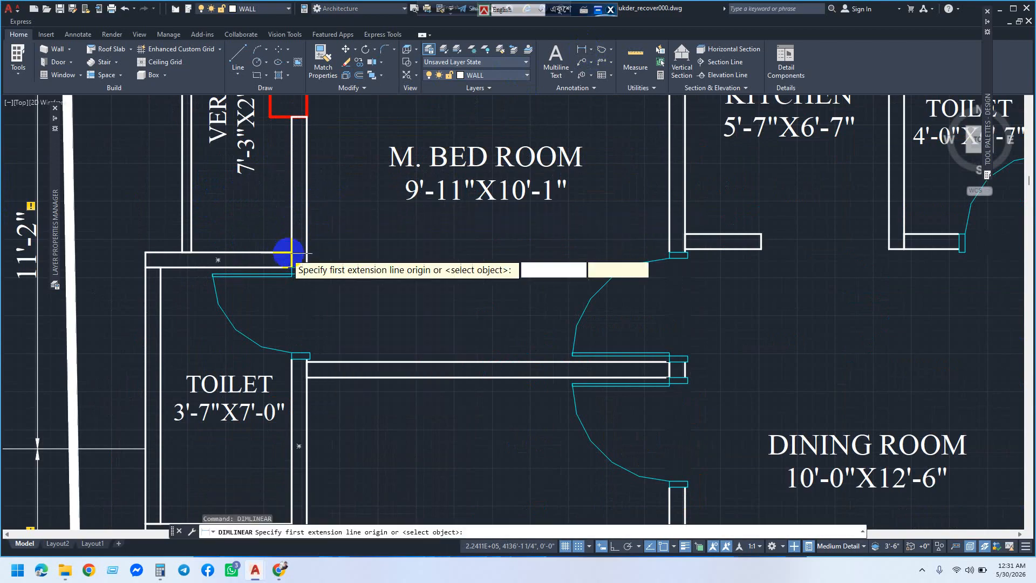
click(289, 241)
click(290, 116)
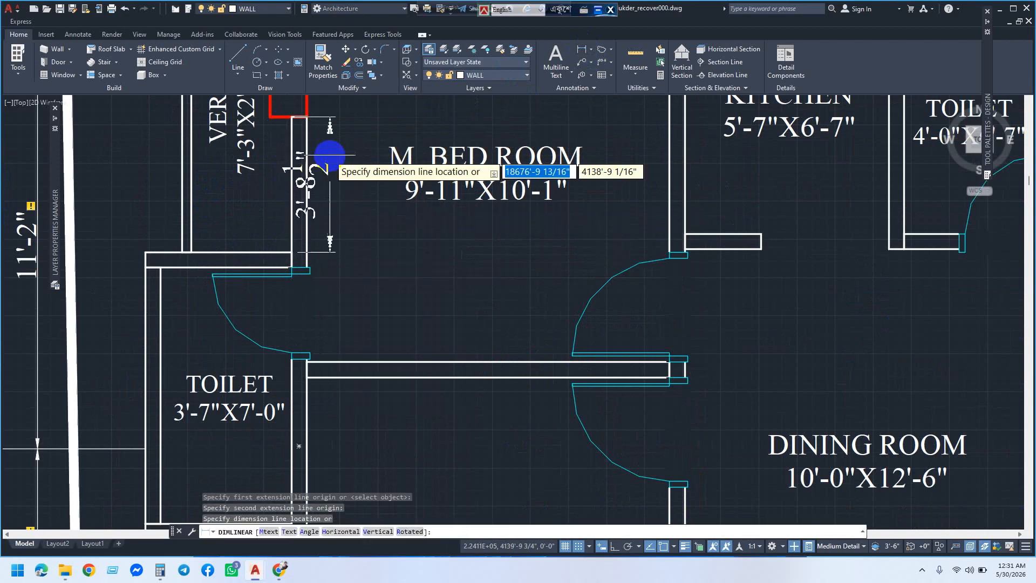
key(Escape)
Step: Examine the walls and windows along the verandas and toilets beside the M. Bed Rooms and C. Bed Rooms near grids C to H
scroll(339, 172, down, 2)
scroll(339, 171, down, 2)
middle_drag(340, 261, 336, 201)
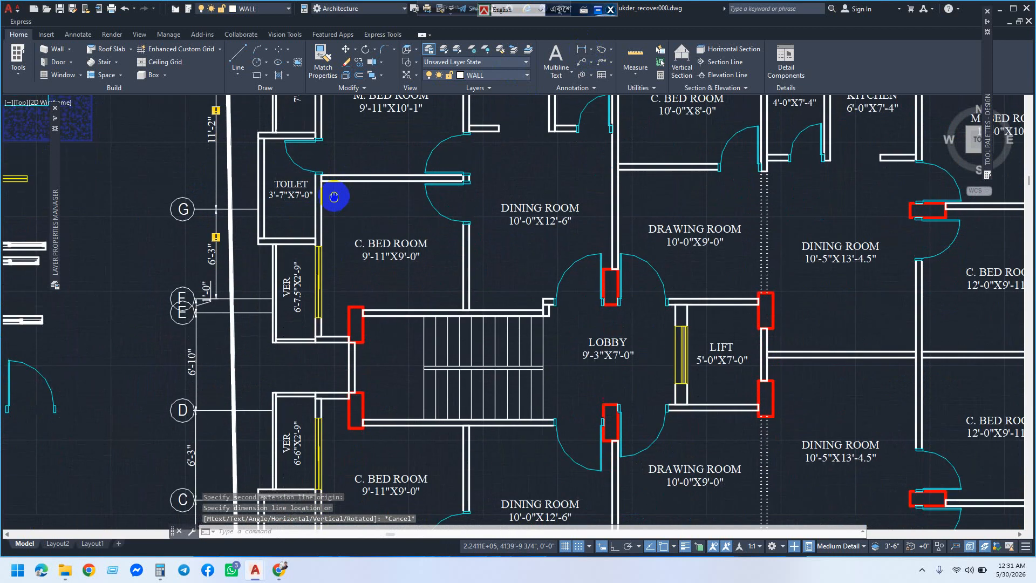
middle_drag(323, 271, 325, 228)
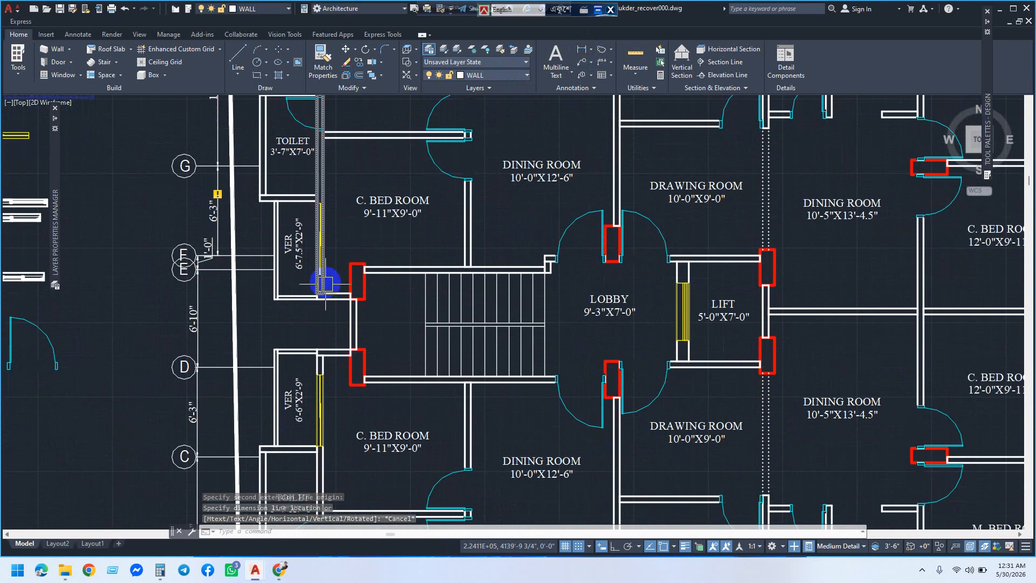
middle_drag(325, 266, 320, 144)
middle_drag(337, 368, 313, 408)
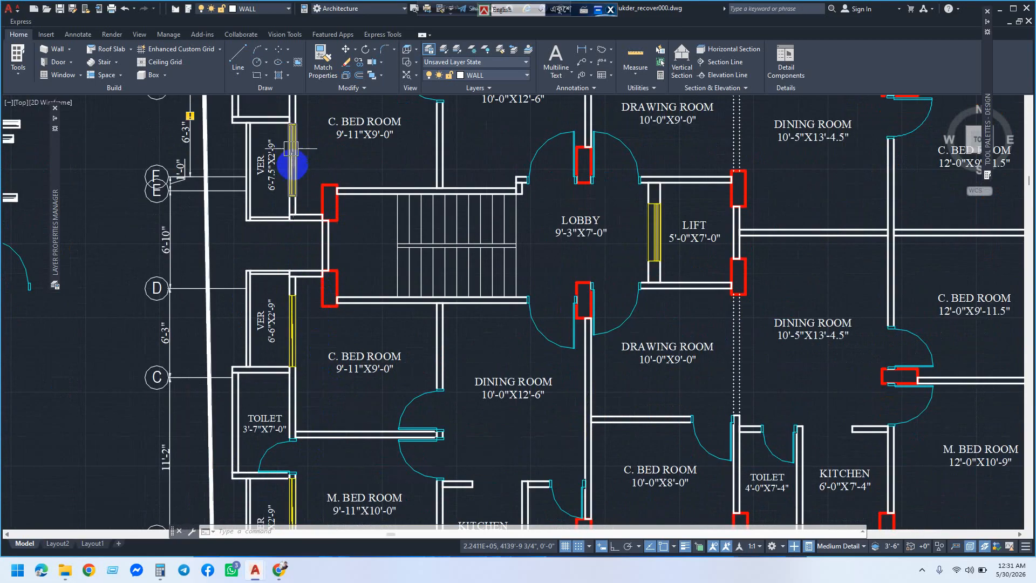
middle_drag(293, 167, 270, 345)
scroll(263, 167, up, 2)
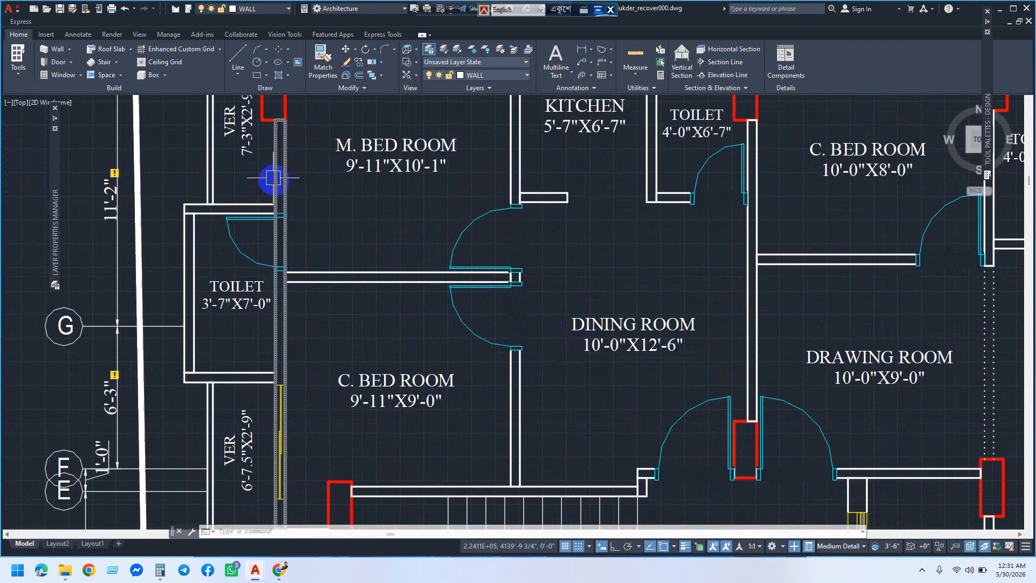
middle_drag(273, 173, 389, 293)
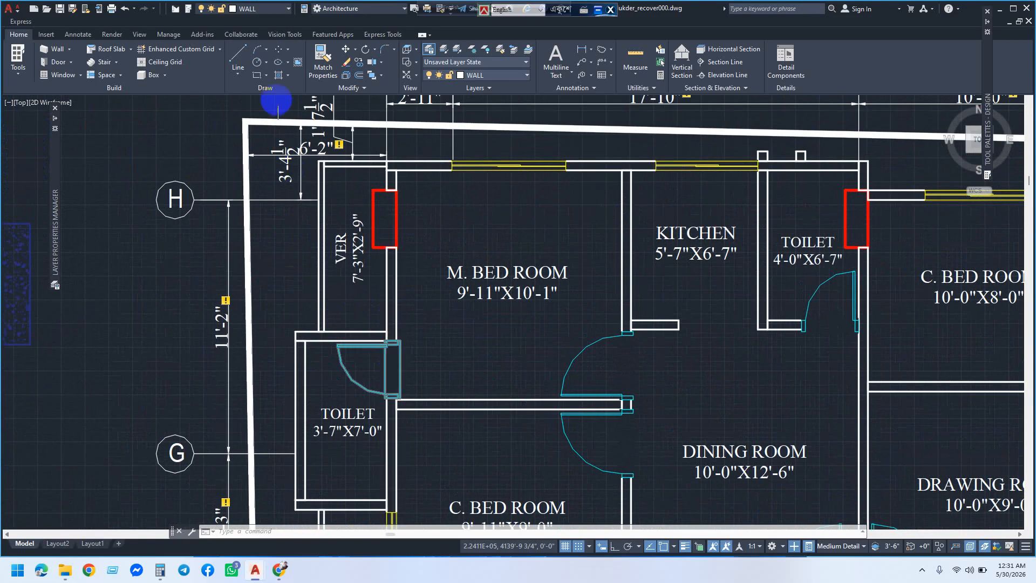
click(257, 75)
middle_drag(294, 254, 412, 208)
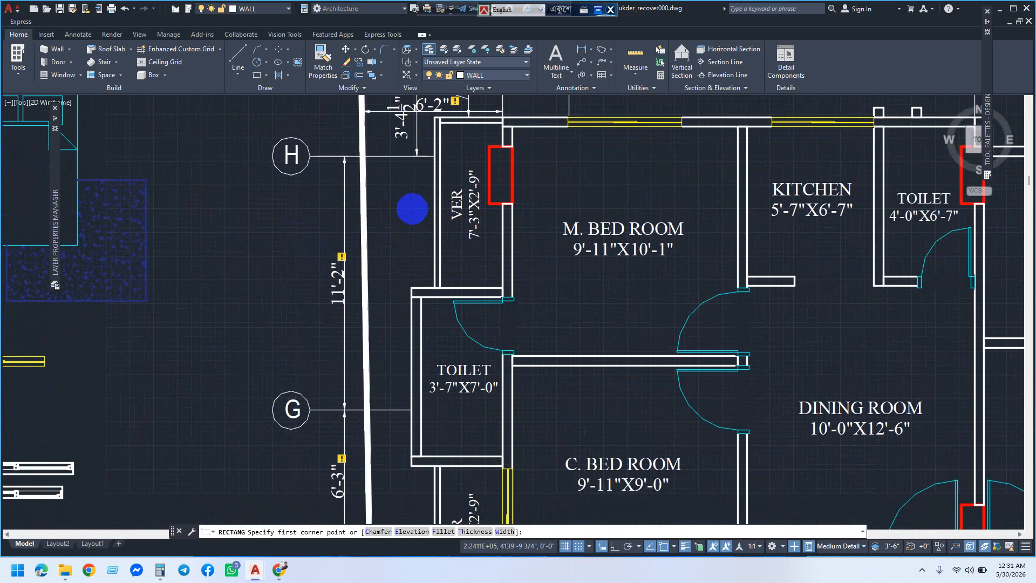
key(Escape)
Step: Make Door & Window the current layer
click(489, 77)
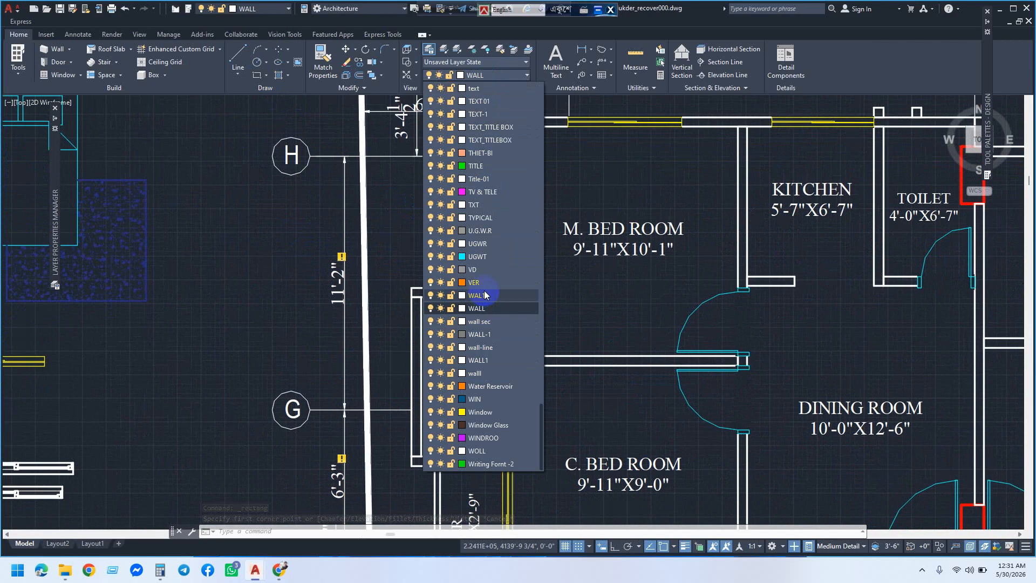
key(d)
key(d)
key(d)
key(d)
key(d)
key(d)
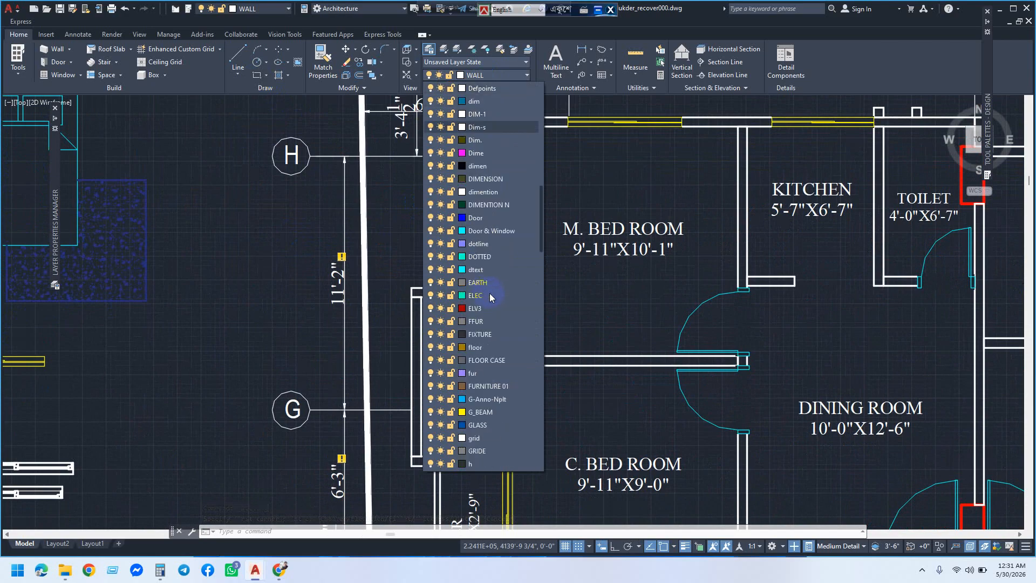
key(d)
key(d)
key(d)
key(d)
key(d)
key(d)
key(d)
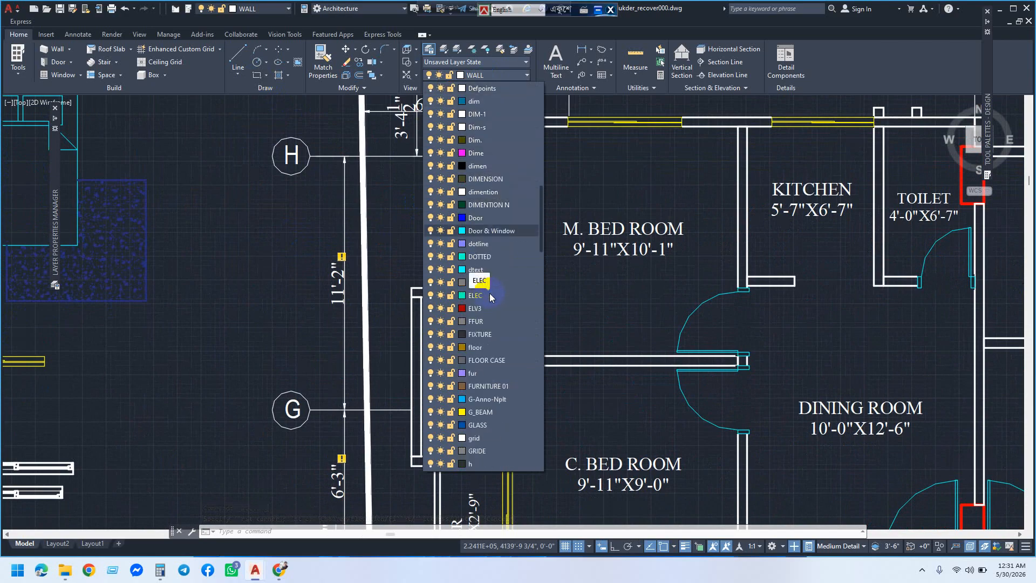
click(491, 231)
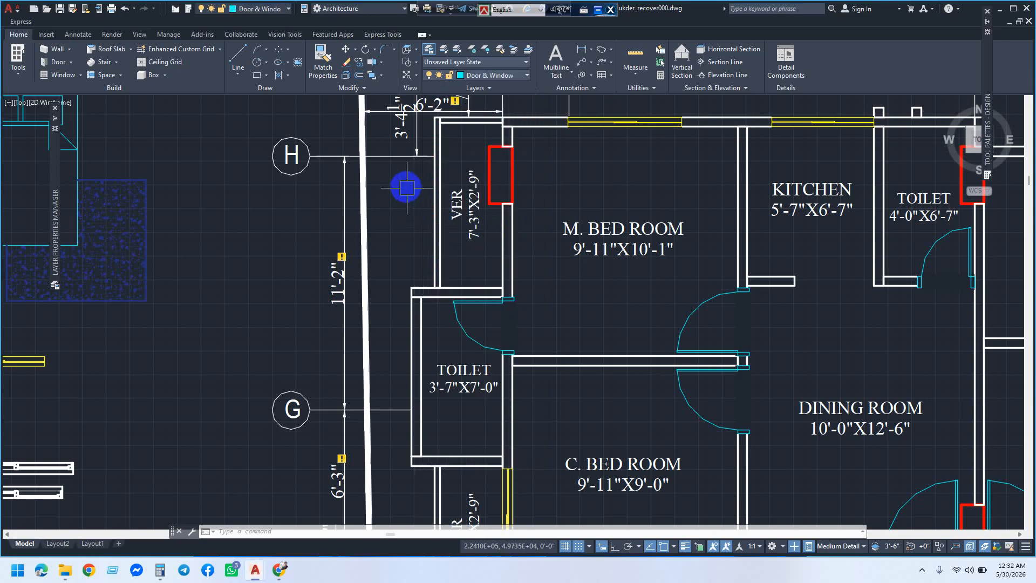
Step: Draw a rectangle 5" long and 44.5" wide by dimensions in the empty area outside the plot boundary, near grids G and H
click(259, 81)
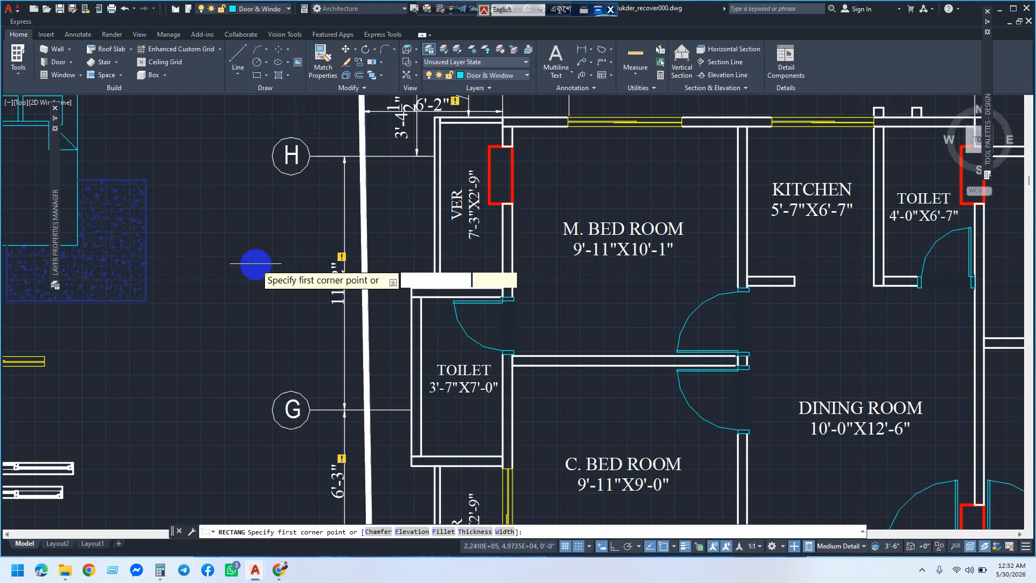
click(197, 352)
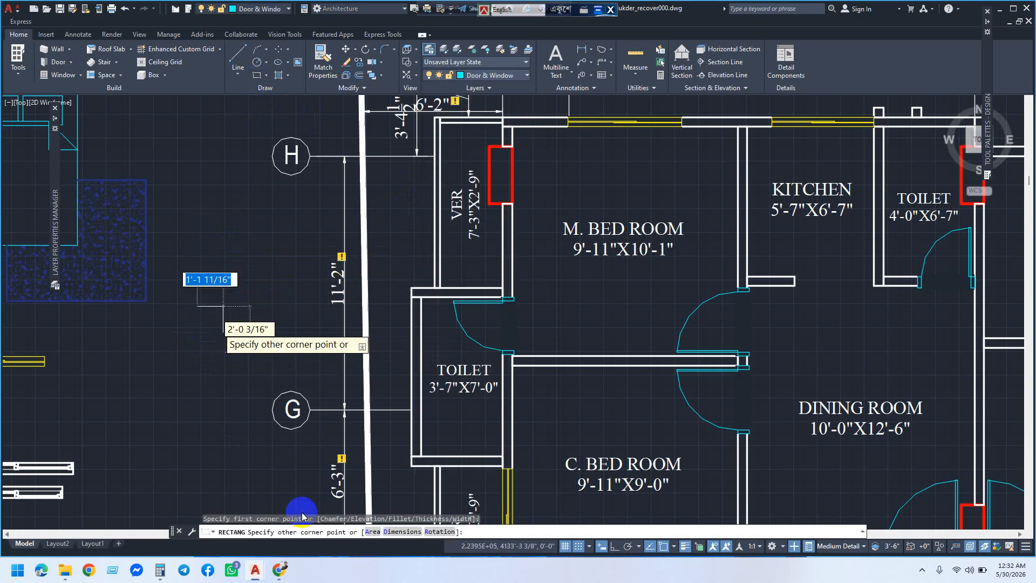
click(390, 533)
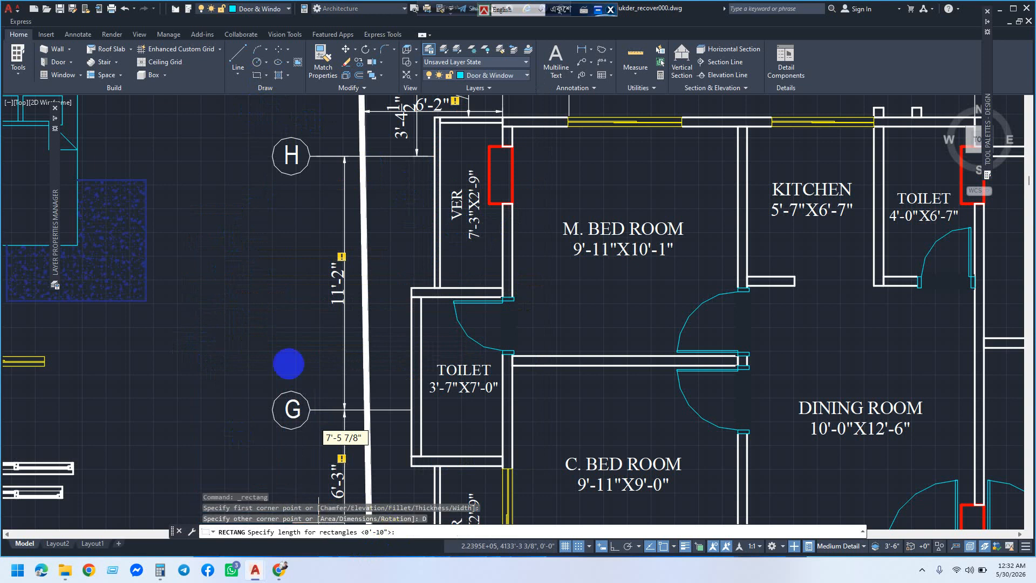
text(5)
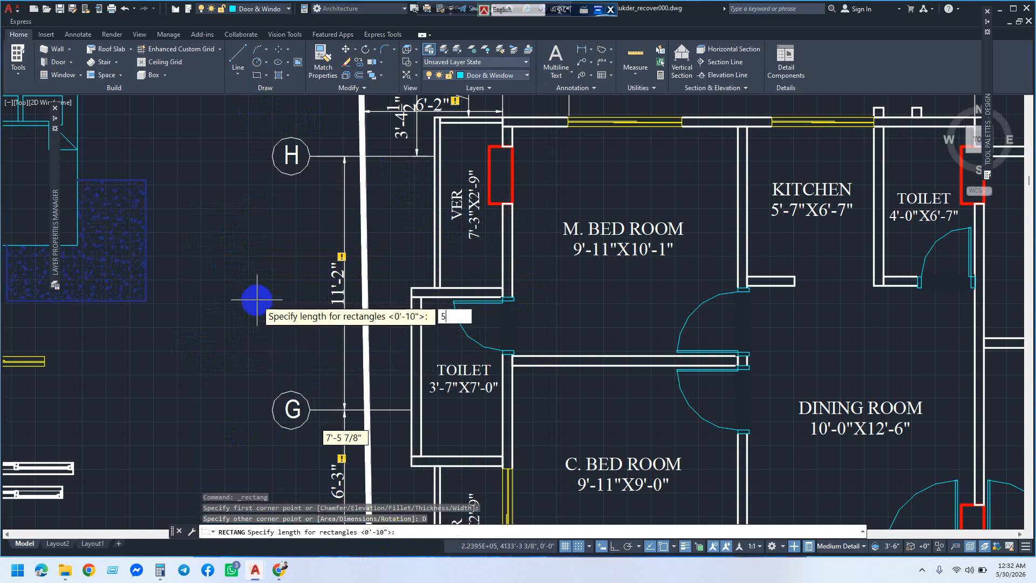
key(Return)
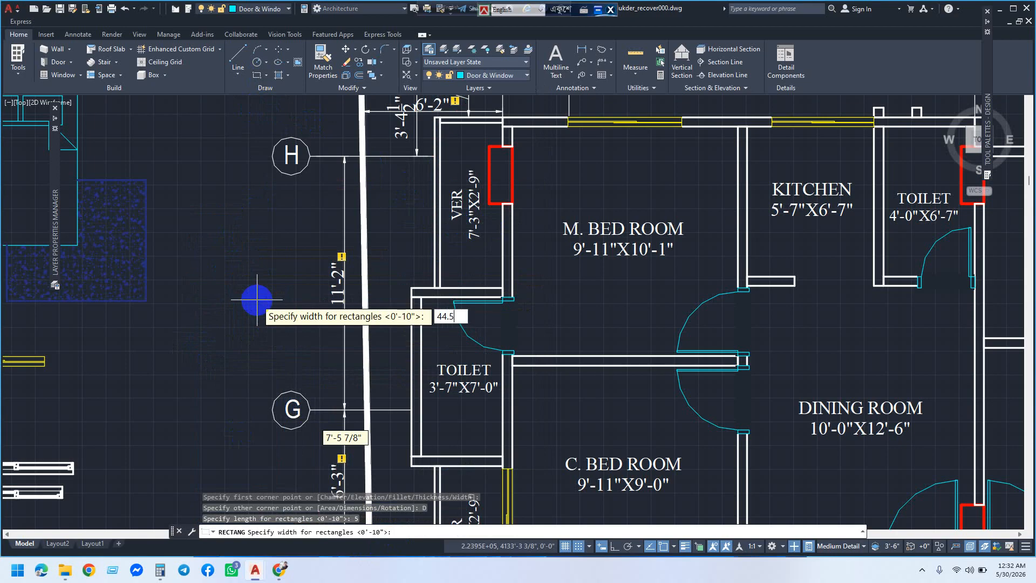
text(44.5)
key(Return)
click(215, 302)
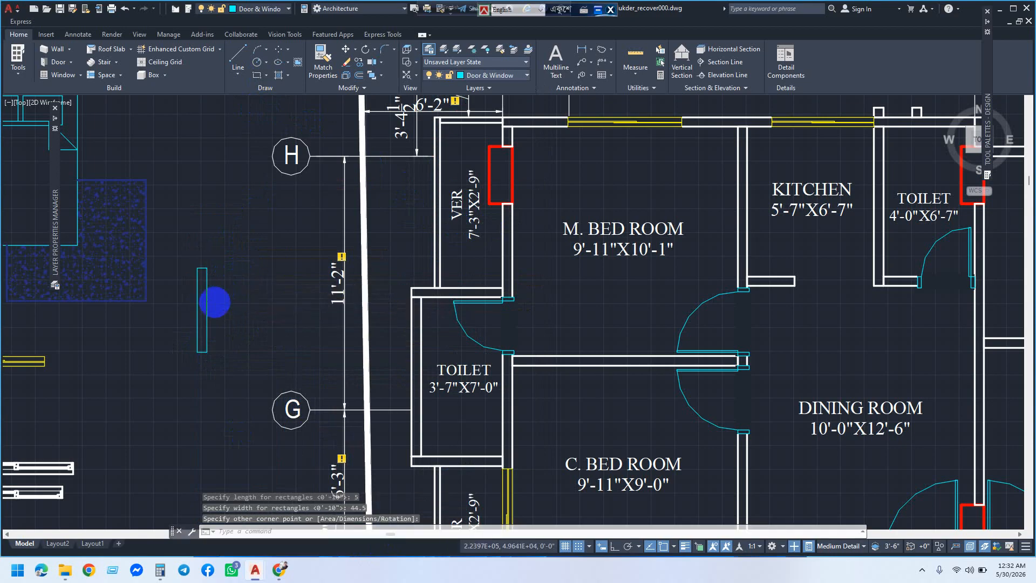
Step: Draw a vertical polyline through the middle of the new rectangle, from the midpoint of its lower edge to the midpoint of its upper edge
scroll(208, 310, up, 1)
scroll(196, 321, down, 5)
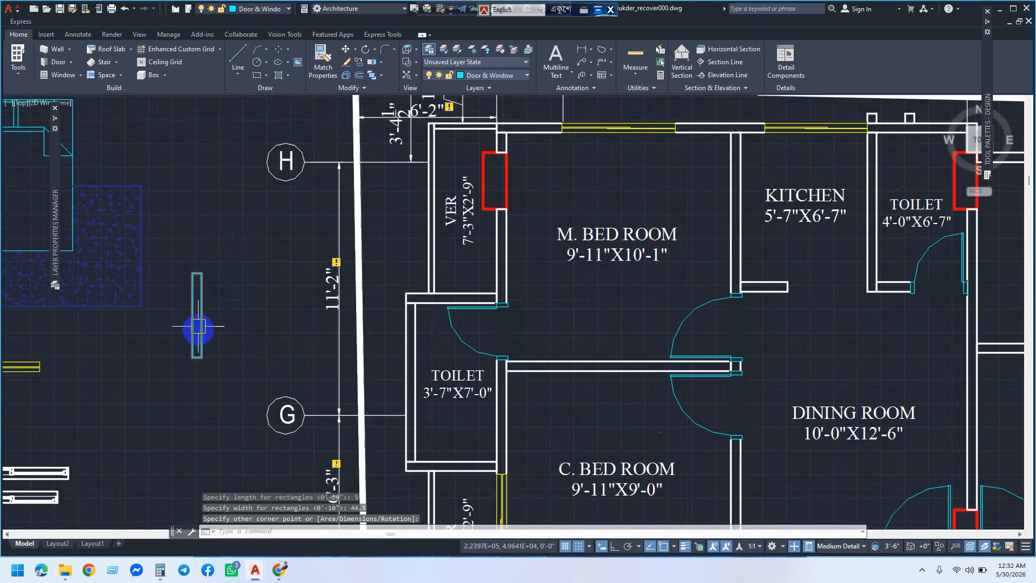
scroll(166, 331, up, 6)
middle_drag(195, 328, 296, 351)
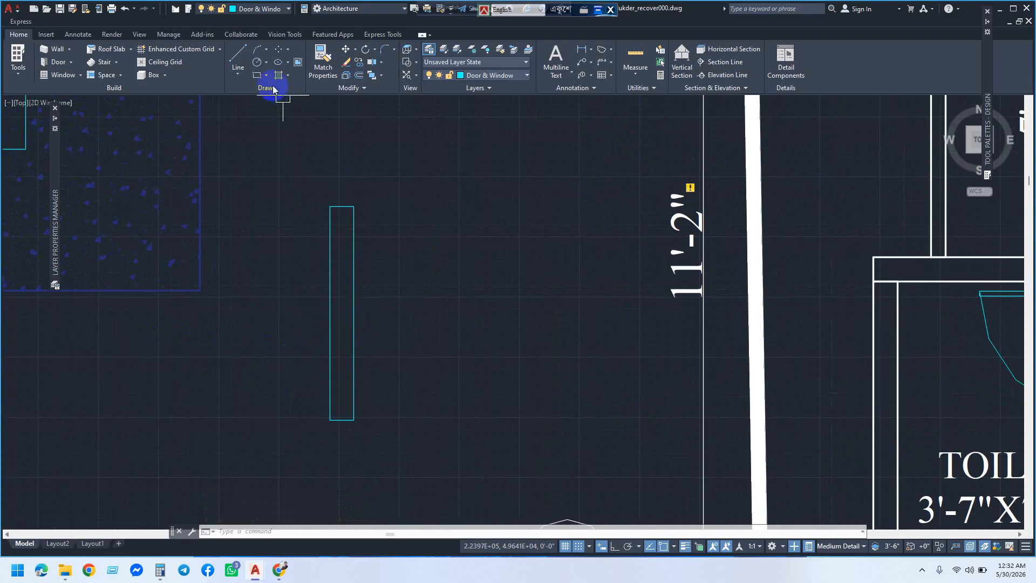
click(243, 77)
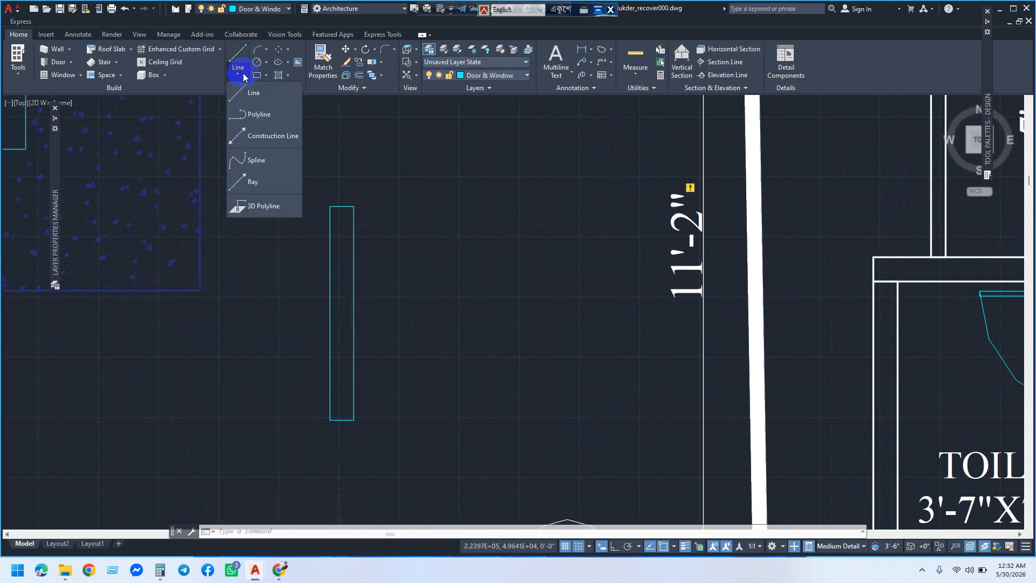
click(255, 109)
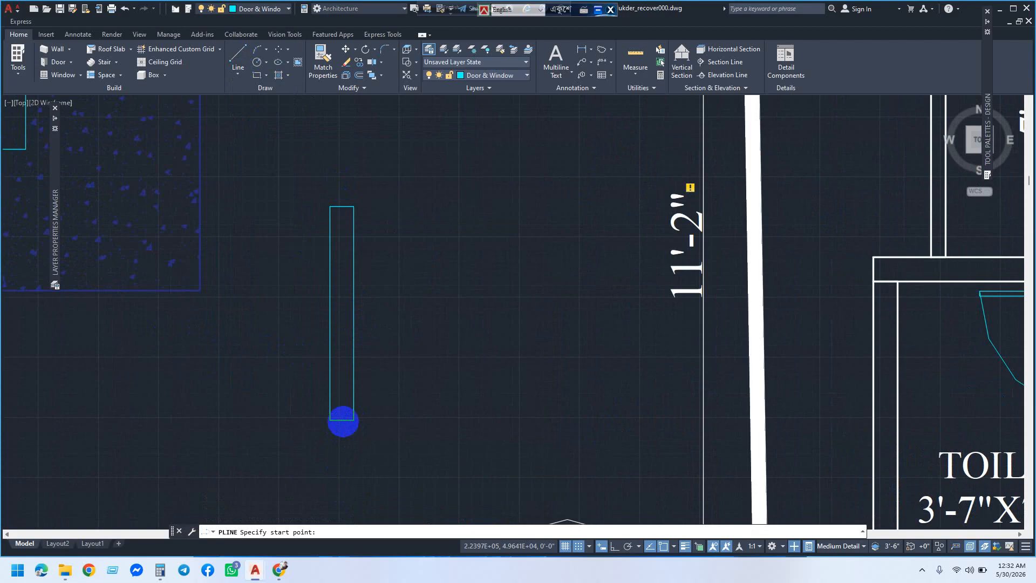
click(342, 420)
click(342, 206)
right_click(342, 206)
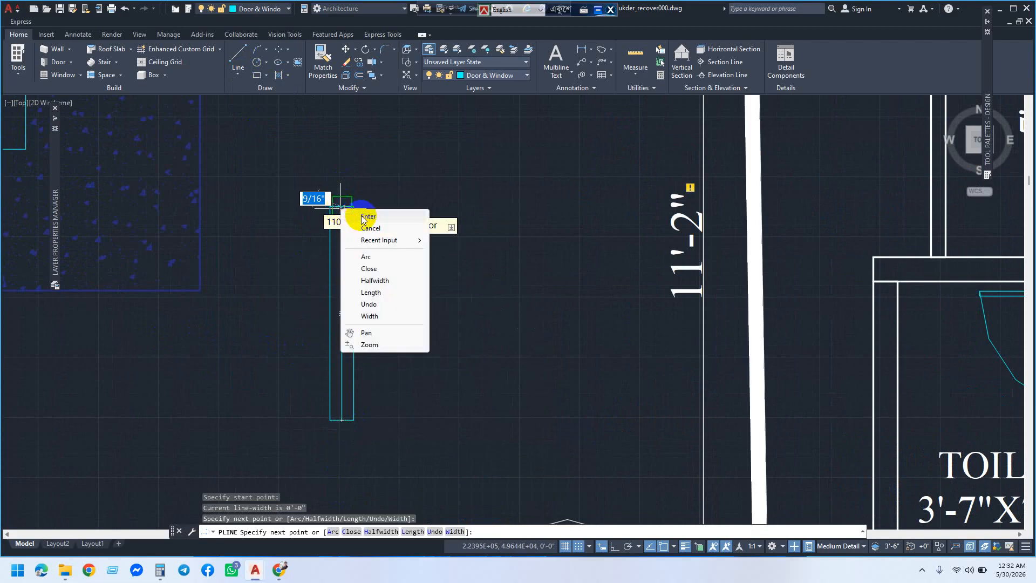
click(350, 215)
Step: Offset the rectangle's vertical center line by 1" to both sides
scroll(361, 331, up, 2)
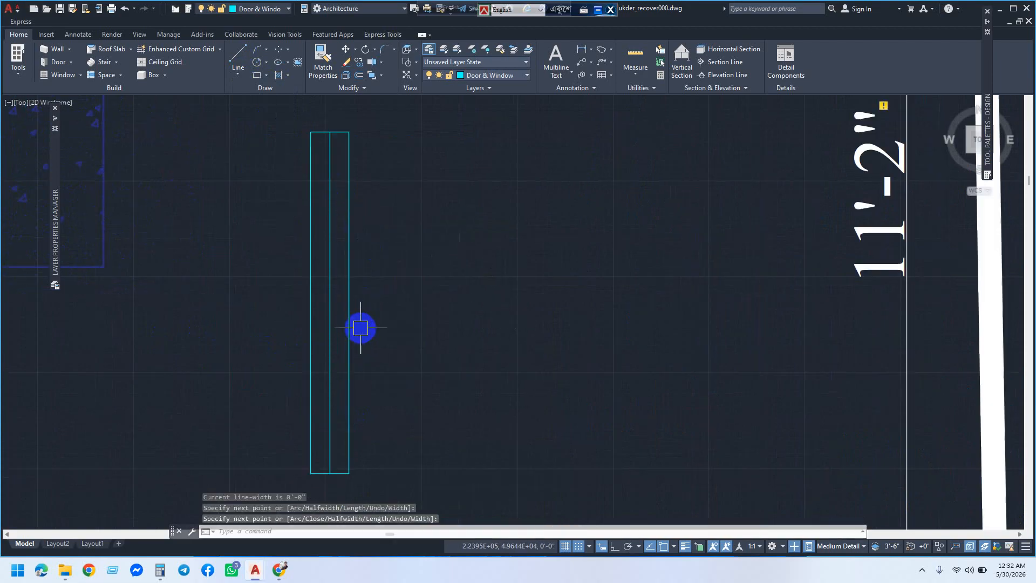
text(o)
key(Return)
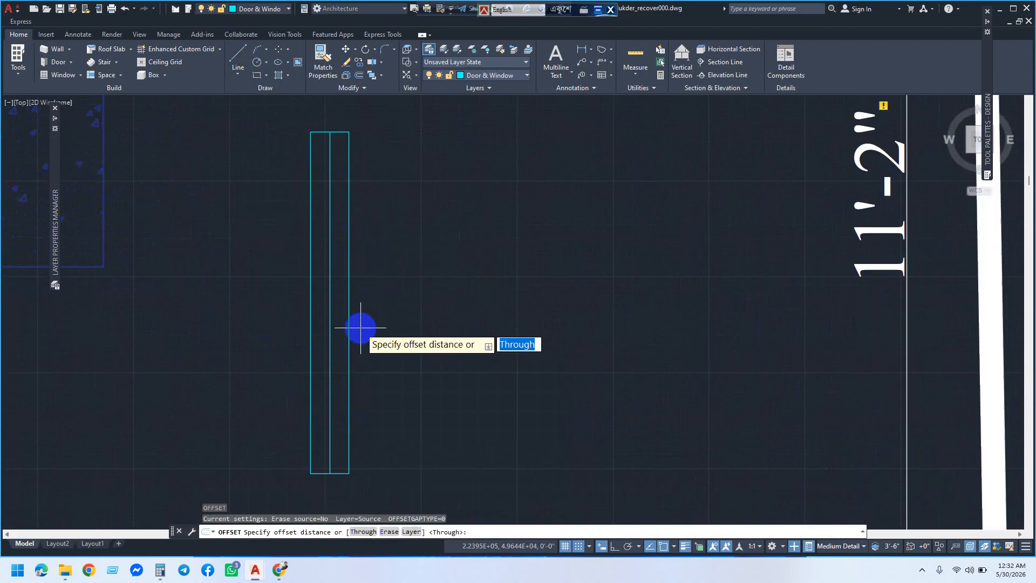
key(Return)
click(330, 331)
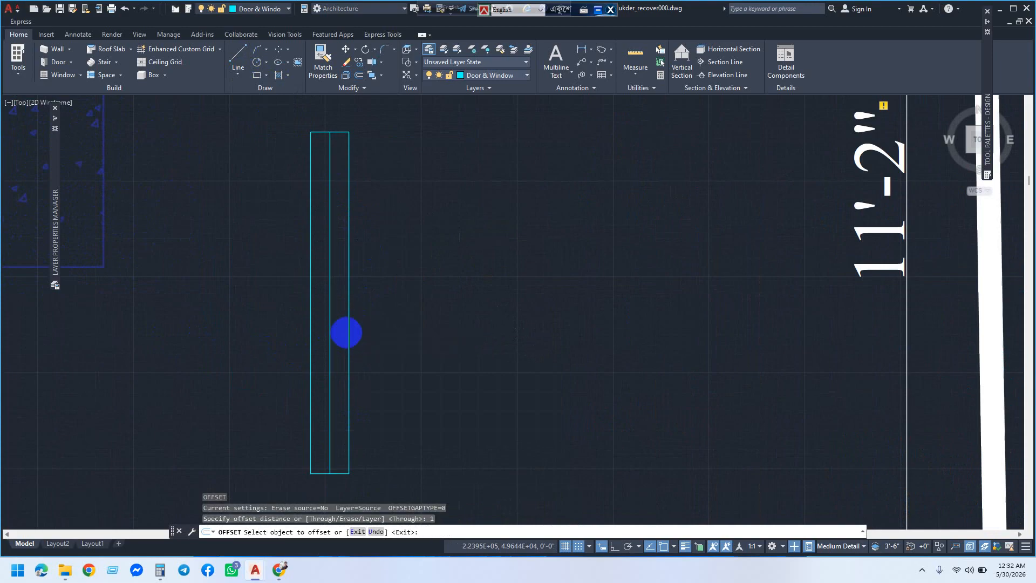
click(345, 331)
click(326, 341)
click(314, 342)
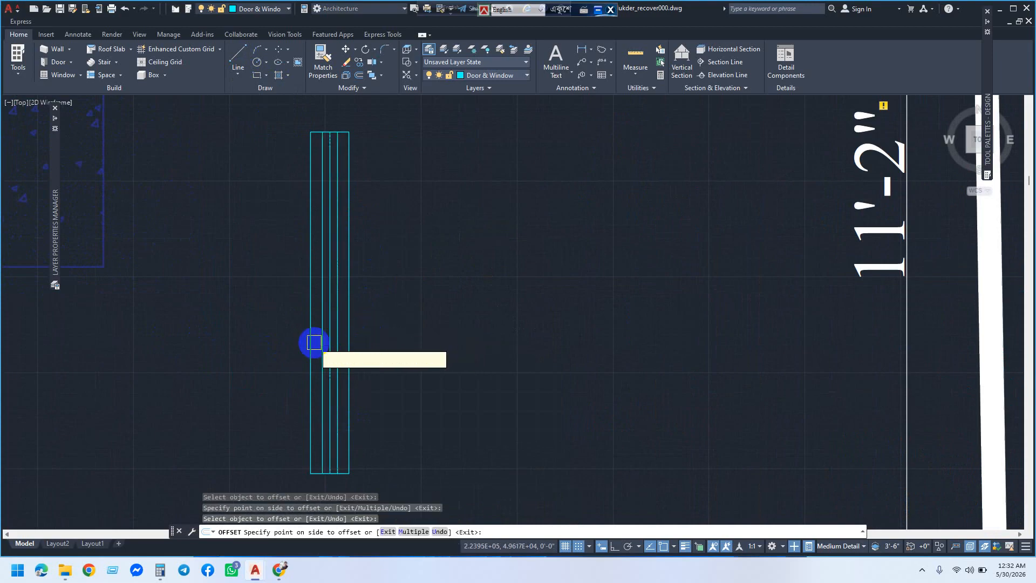
right_click(369, 332)
click(390, 337)
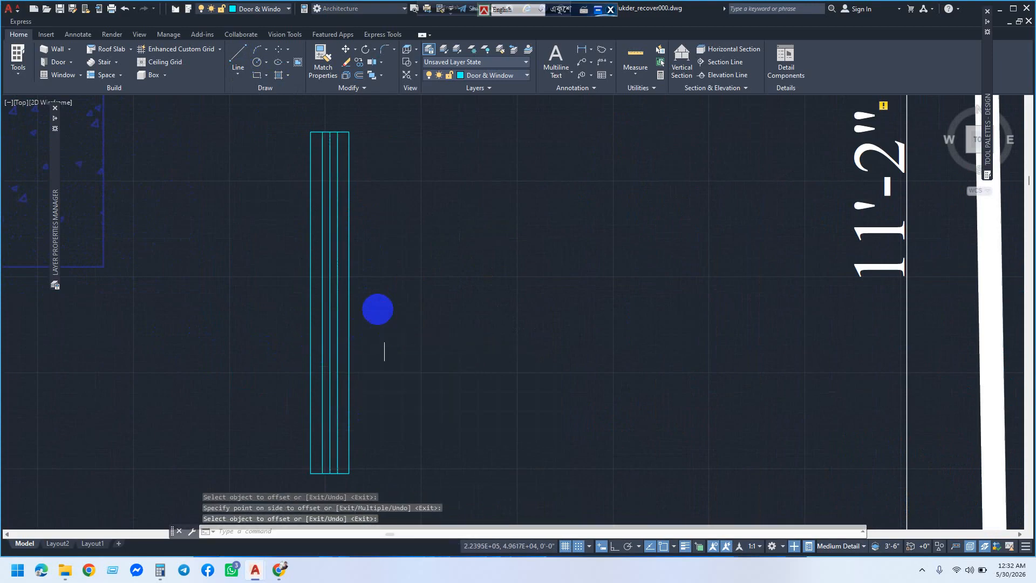
Step: Draw a horizontal polyline across the rectangle at mid-height, from one long side to the other
click(237, 75)
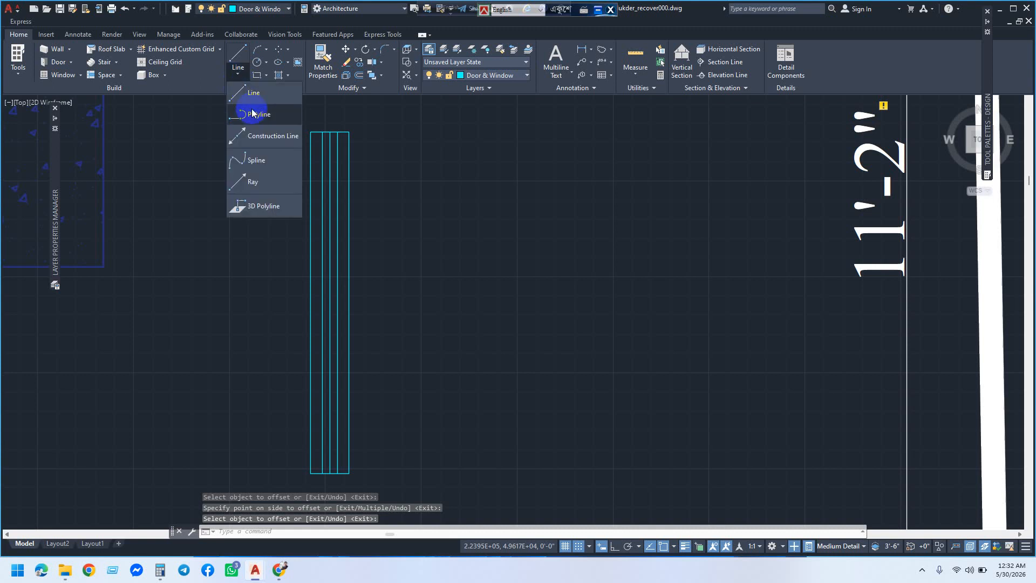
click(254, 110)
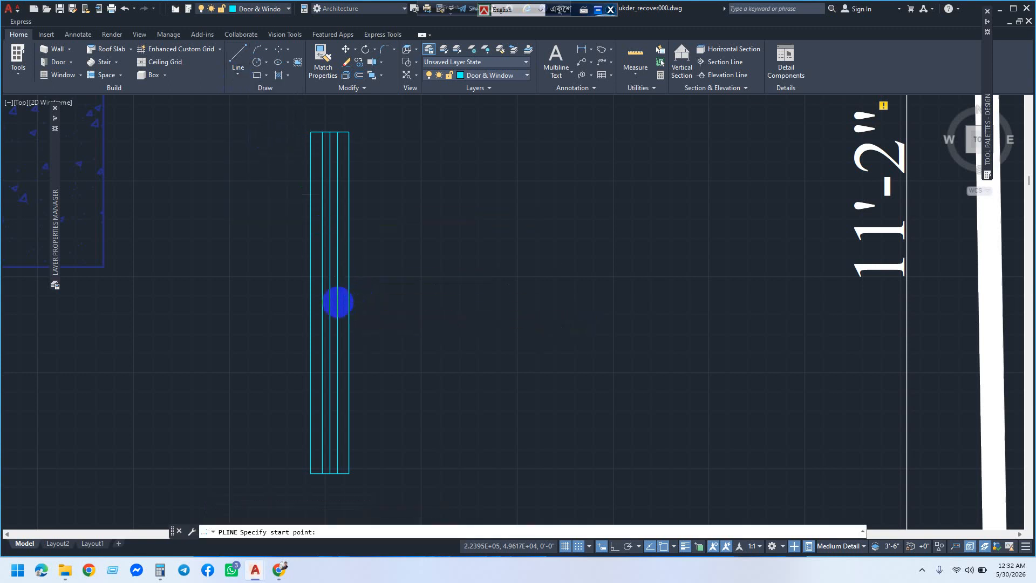
click(306, 301)
click(307, 301)
right_click(307, 300)
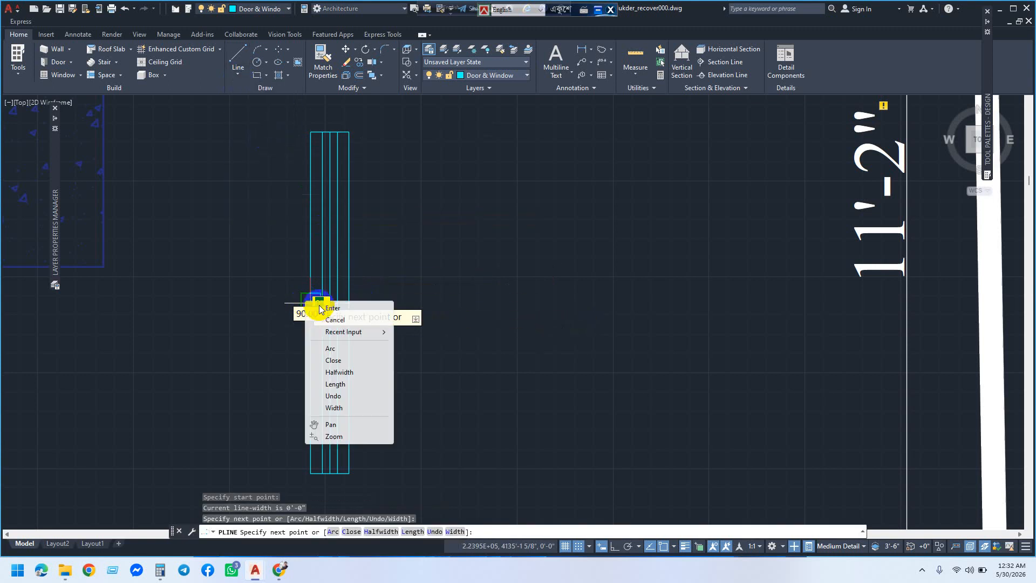
click(335, 309)
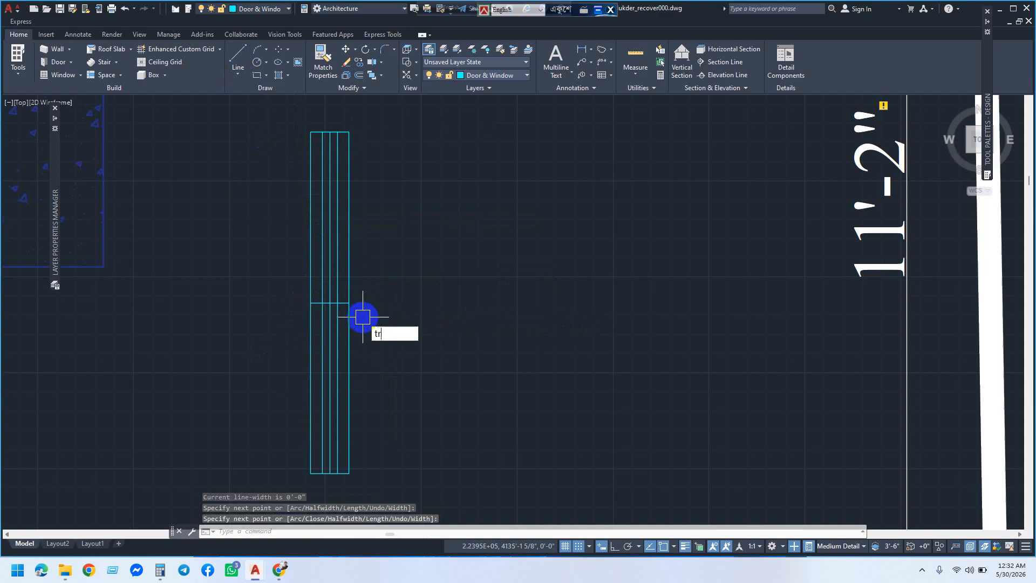
Step: Trim the right inner line above mid-height, the left inner line below it, and the cross line's outer ends, leaving a stepped sliding-panel outline
text(tr)
key(Return)
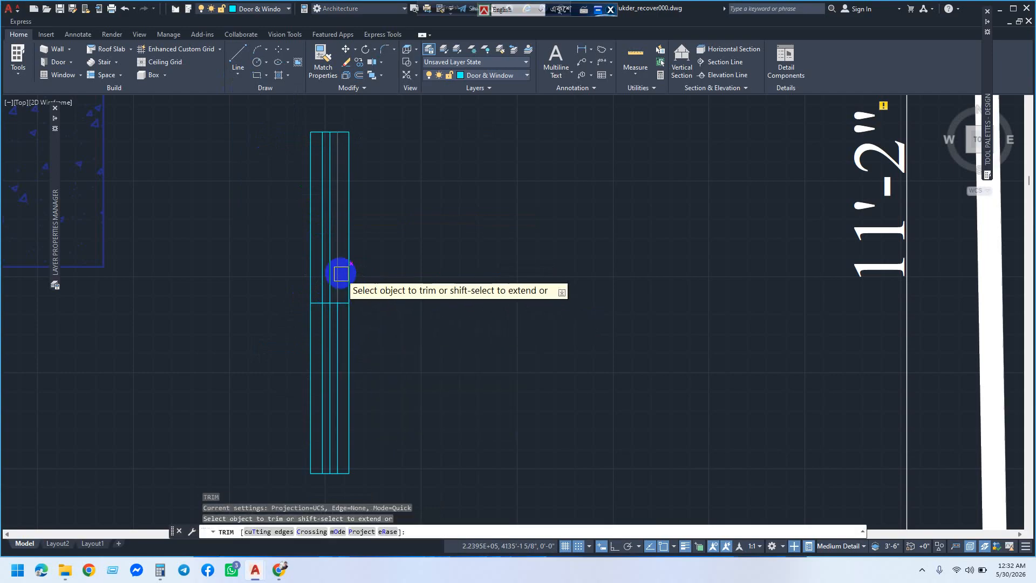
click(341, 272)
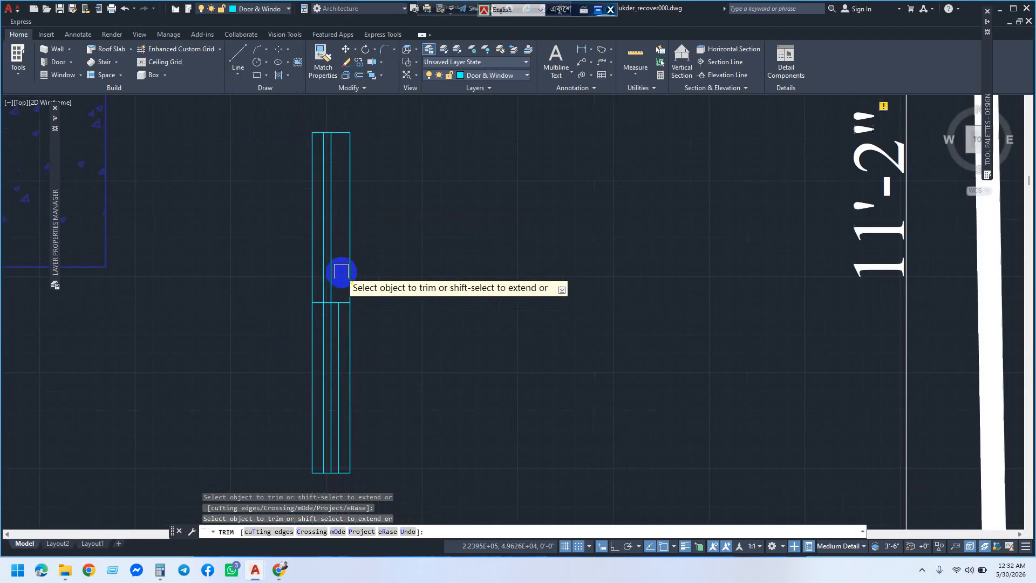
click(320, 351)
scroll(350, 311, up, 3)
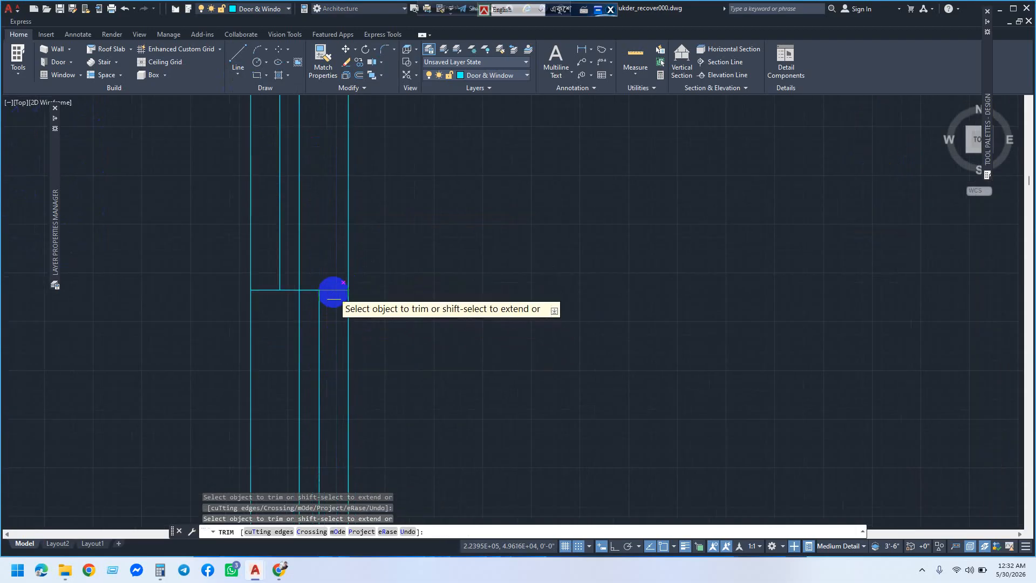
click(268, 290)
scroll(352, 294, down, 2)
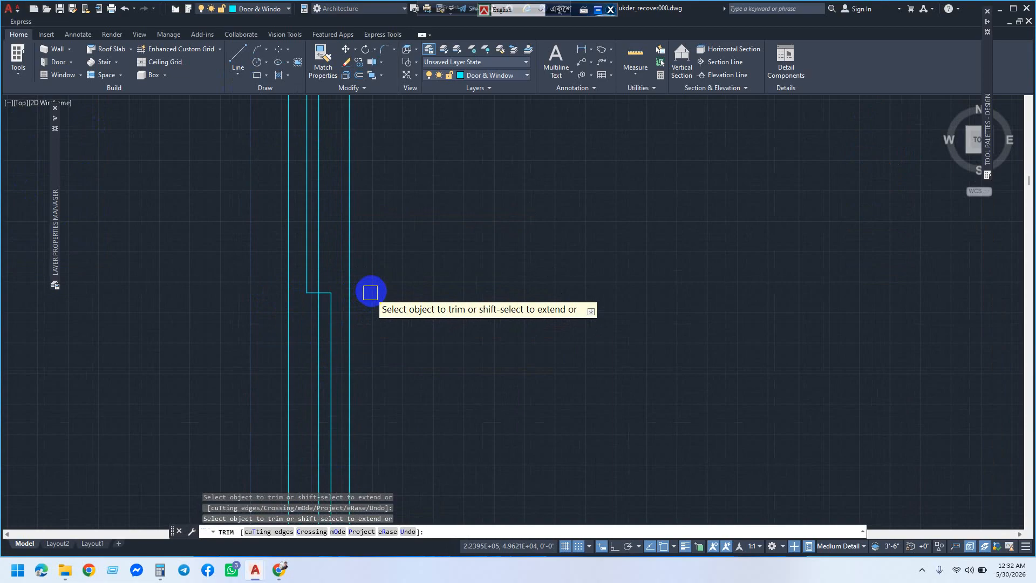
right_click(370, 293)
click(389, 309)
Step: Stretch the upper end of the right inner line 4" upward with Ortho on
scroll(337, 319, up, 3)
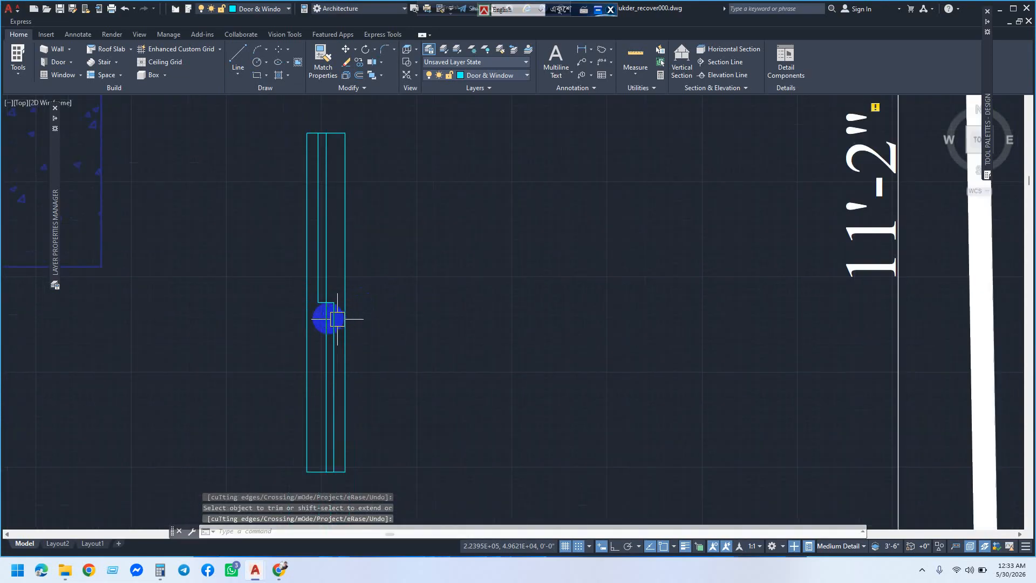
scroll(337, 319, up, 2)
click(340, 321)
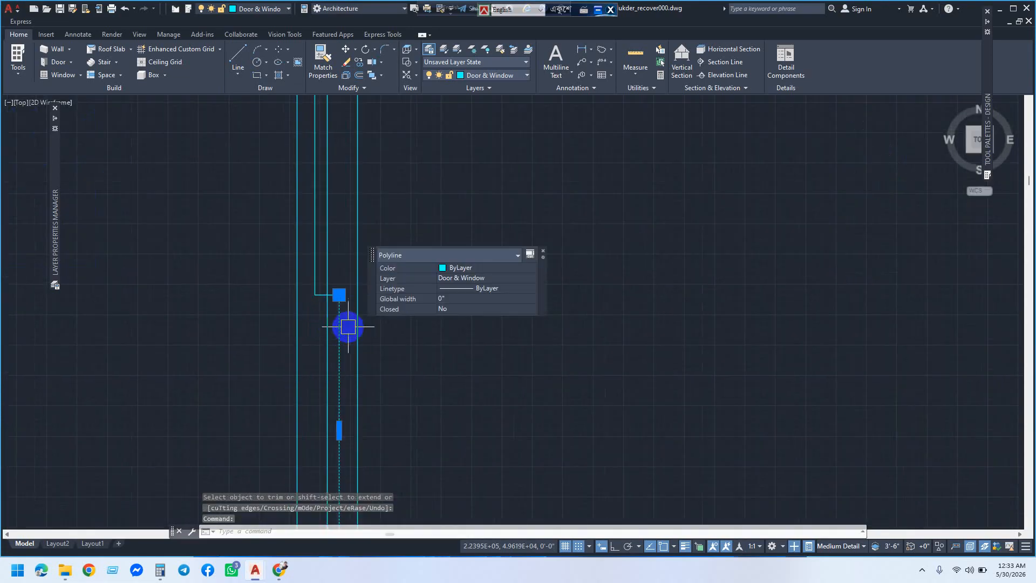
scroll(342, 322, down, 2)
scroll(344, 319, up, 2)
click(342, 308)
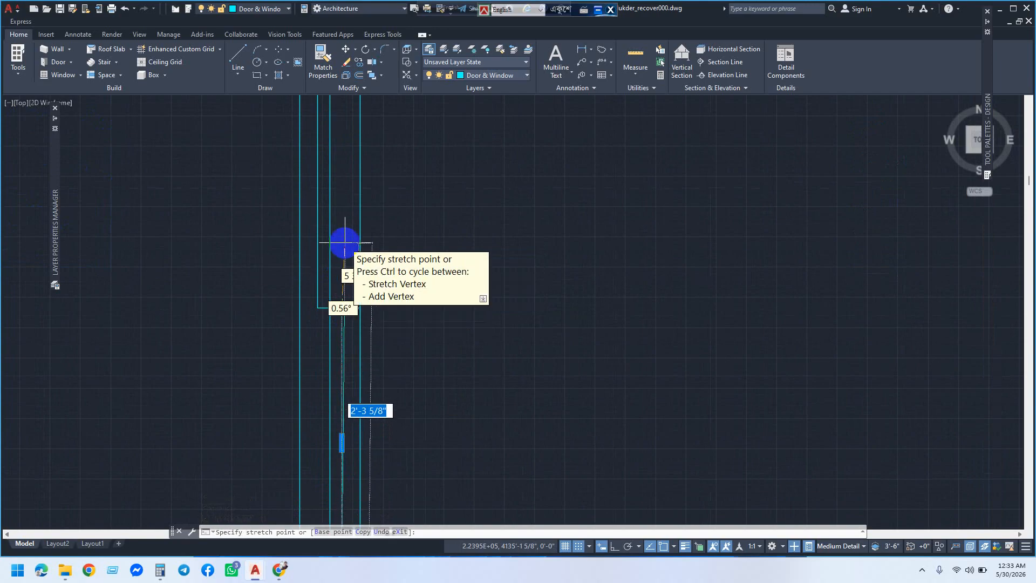
key(F8)
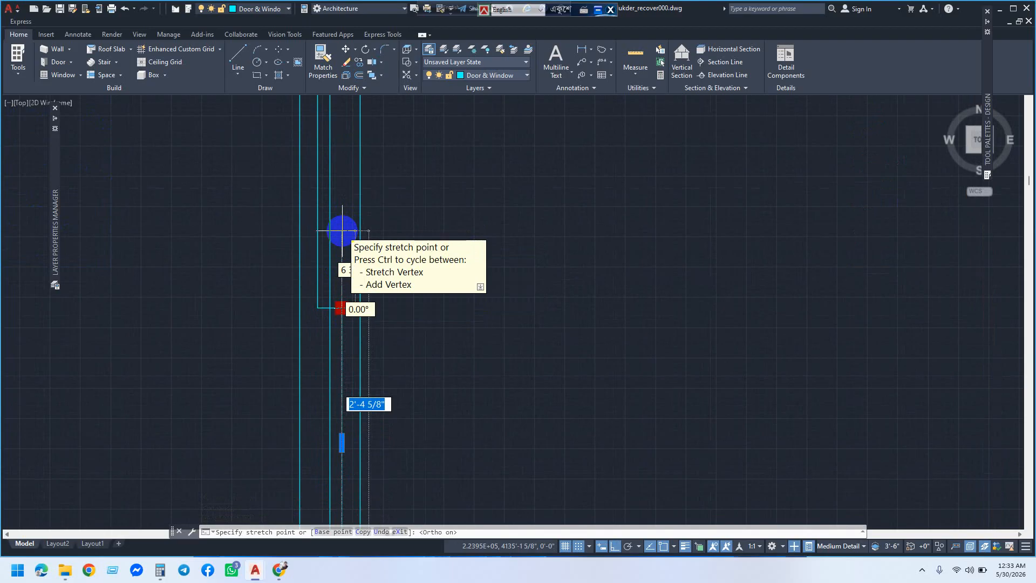
key(Tab)
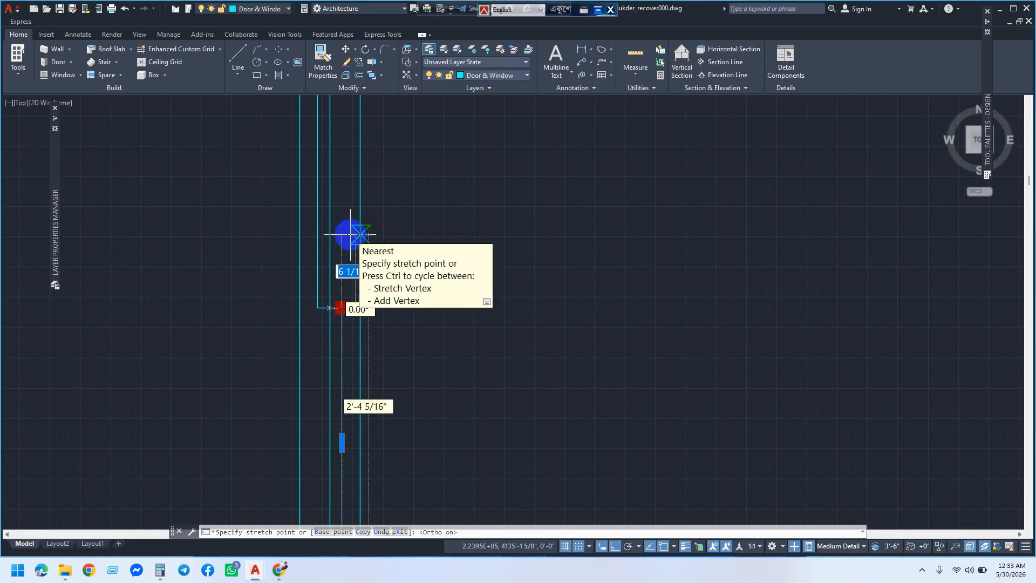
key(Return)
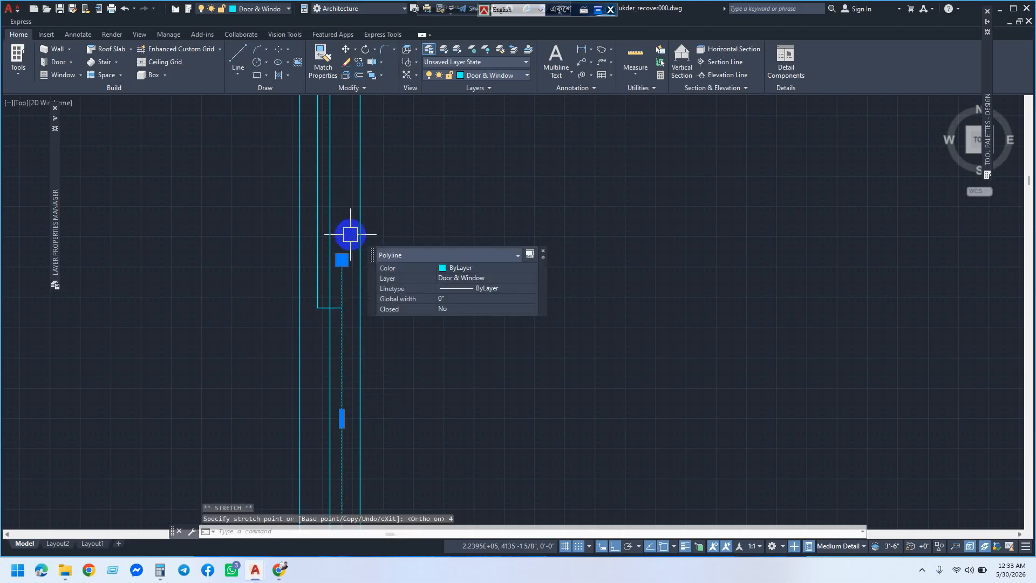
key(Escape)
Step: Move the short horizontal cross line from its right end up to the upper end of the right inner line
scroll(325, 321, up, 2)
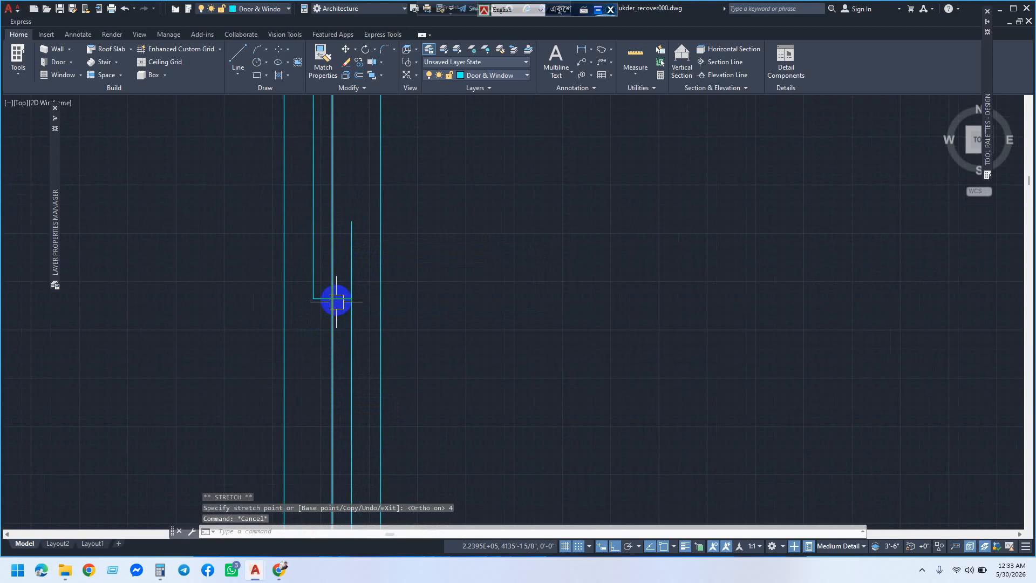
click(345, 49)
scroll(340, 299, up, 2)
click(341, 298)
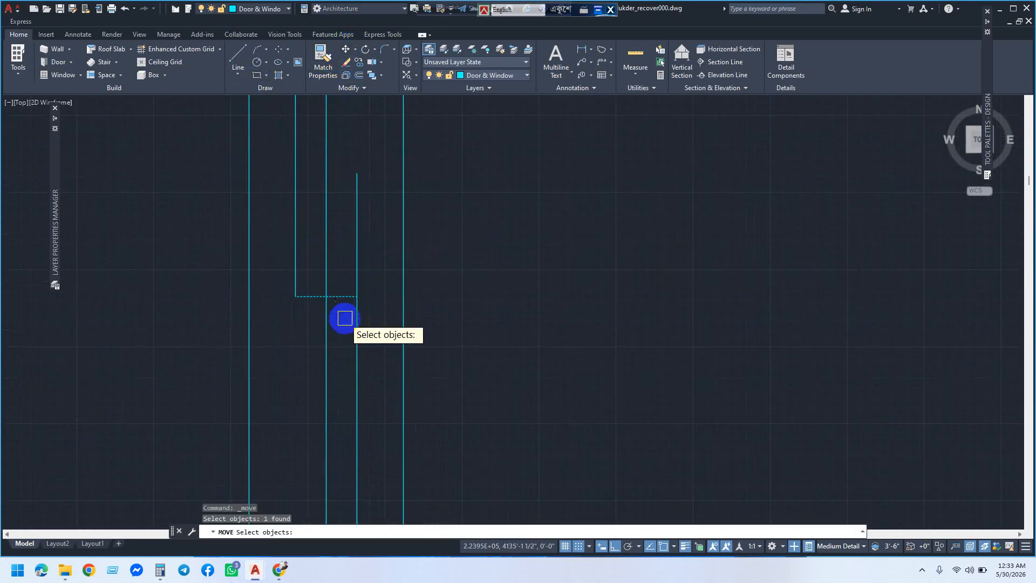
key(Return)
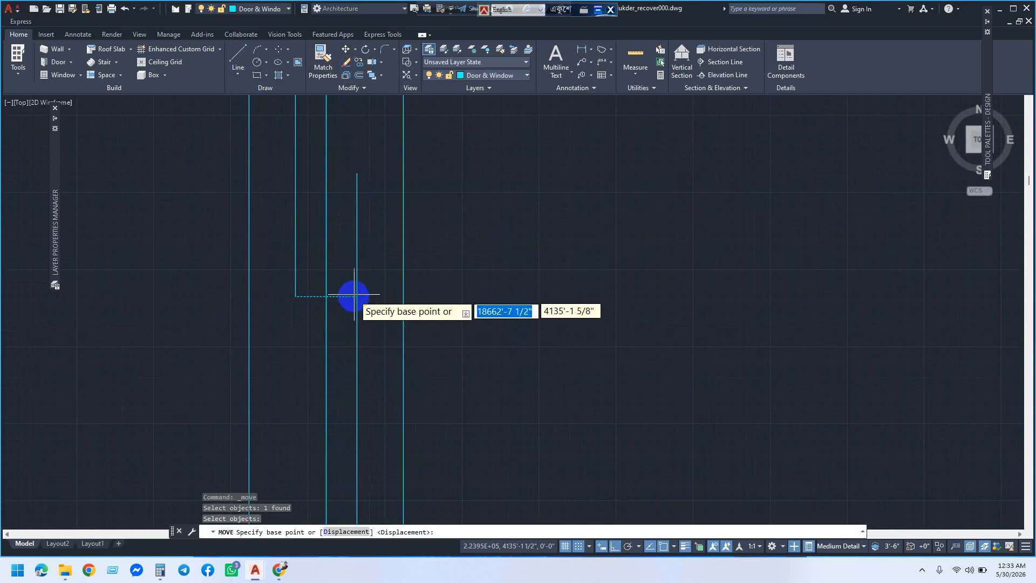
click(356, 296)
click(357, 173)
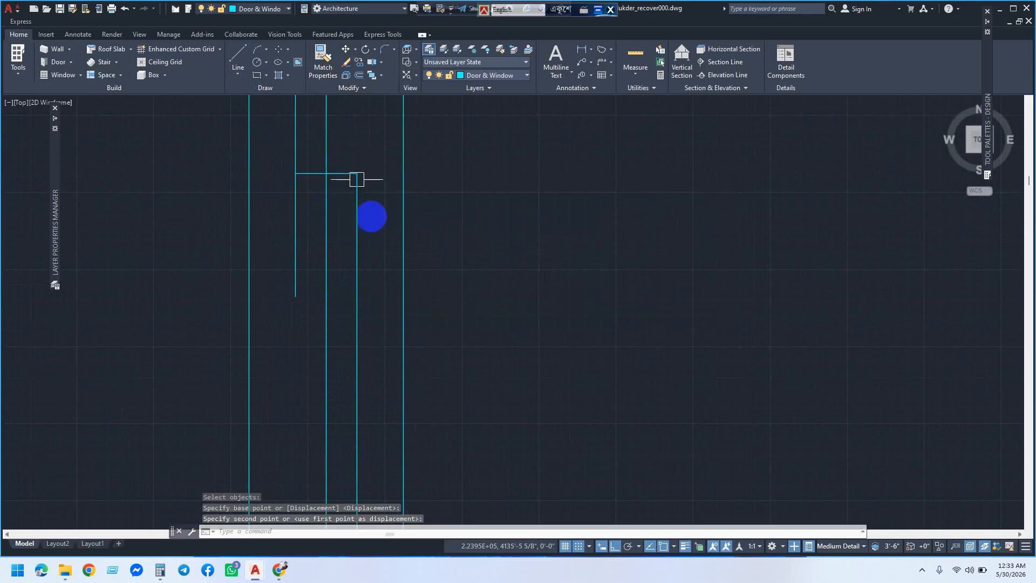
Step: Trim the part of the short cross line between the left inner line and the center line
text(tr)
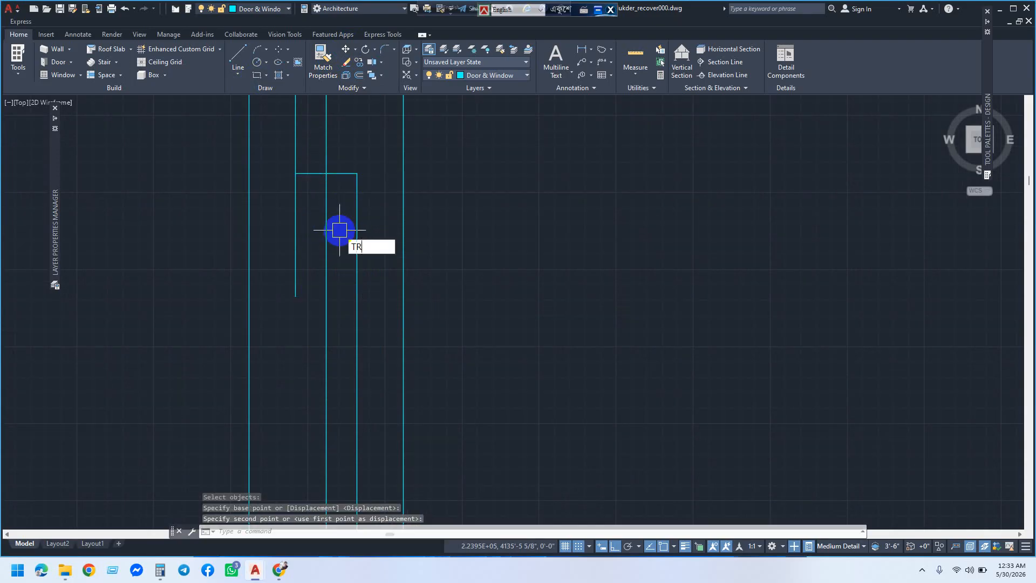
key(Return)
click(313, 173)
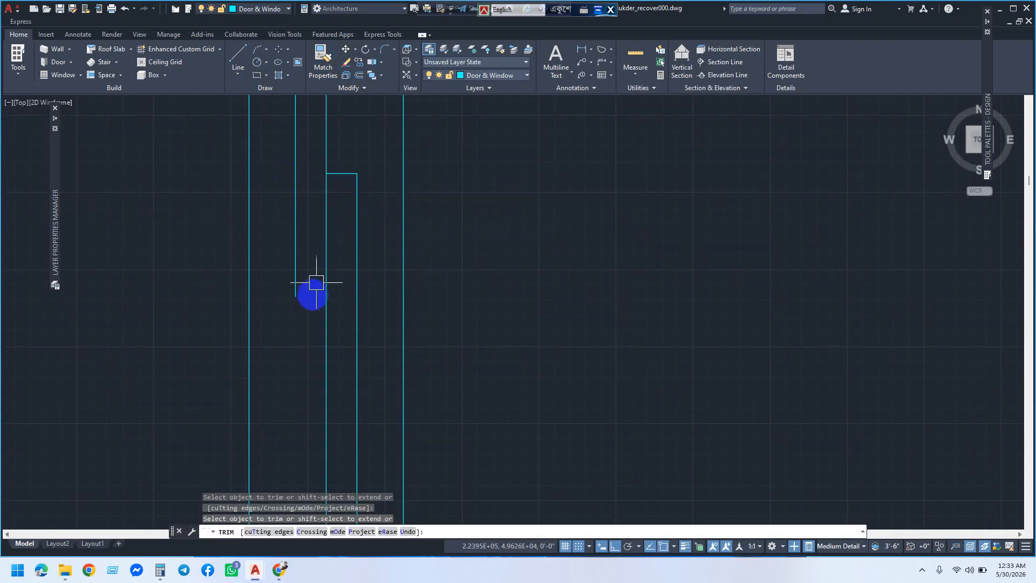
key(Return)
Step: Stretch the lower end of the left inner line 4" downward
click(296, 288)
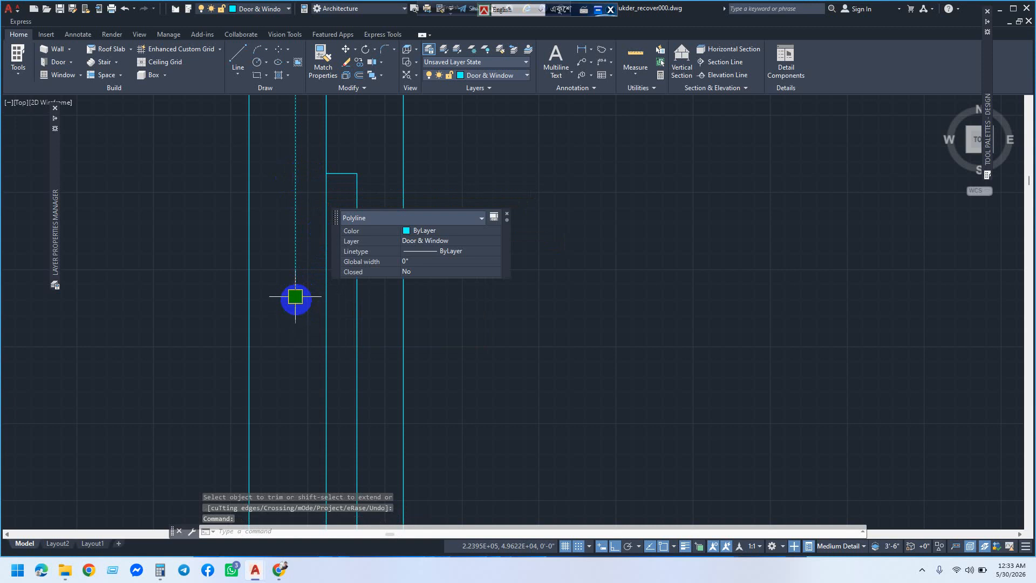
click(295, 296)
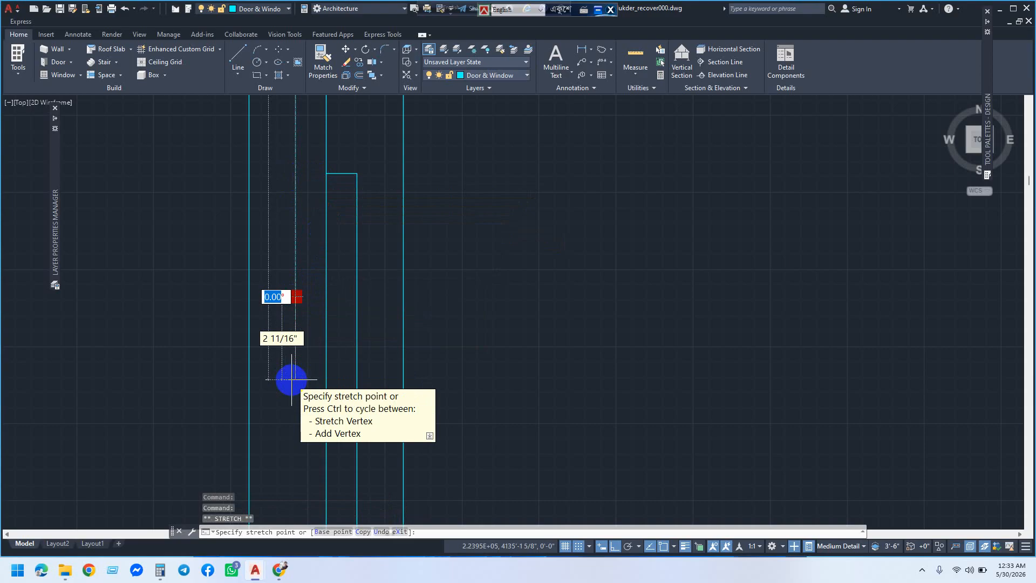
key(Tab)
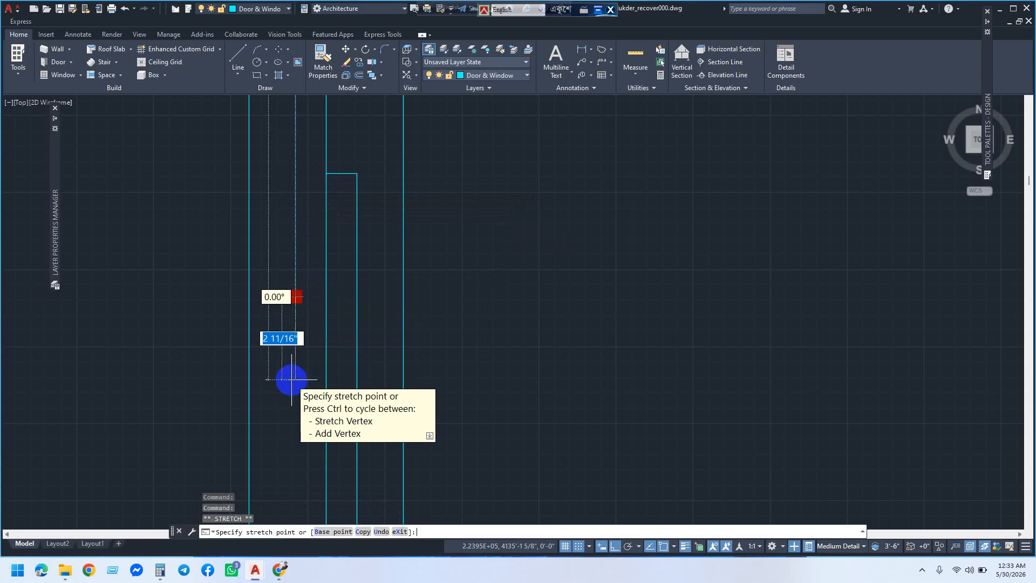
text(4)
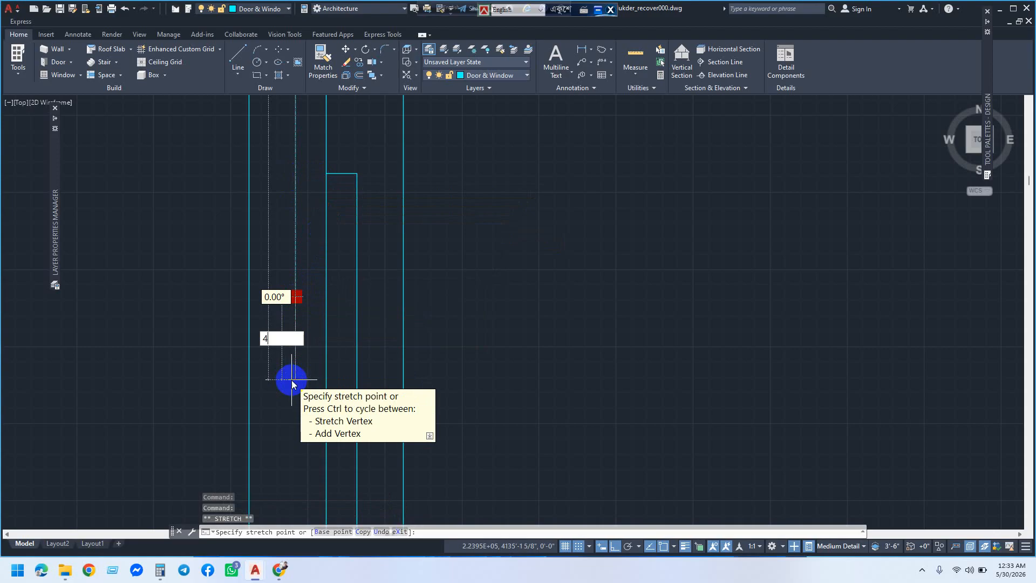
key(Return)
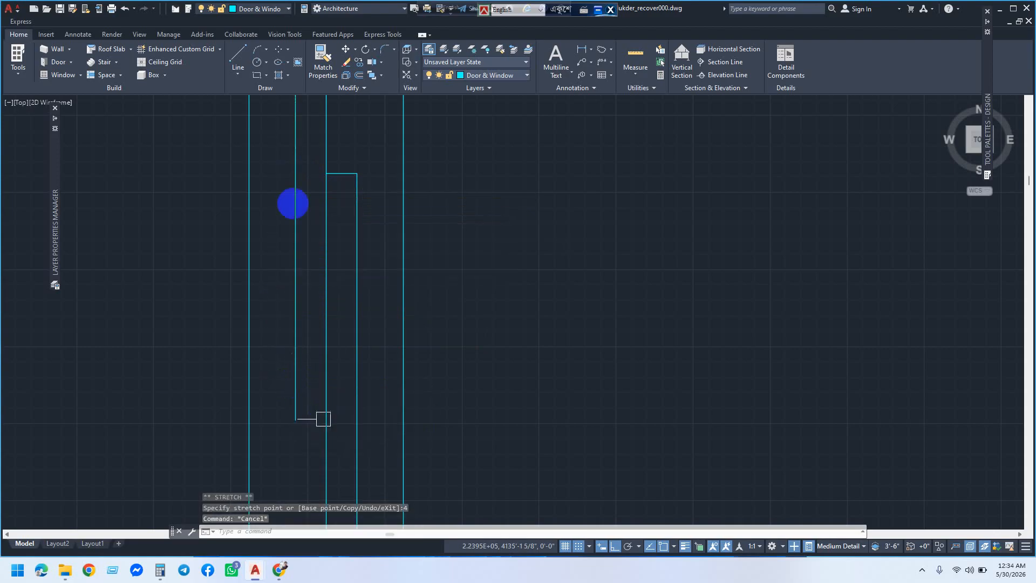
Step: Draw a short horizontal polyline from the lower end of the left inner line across to the center line
key(Escape)
click(241, 73)
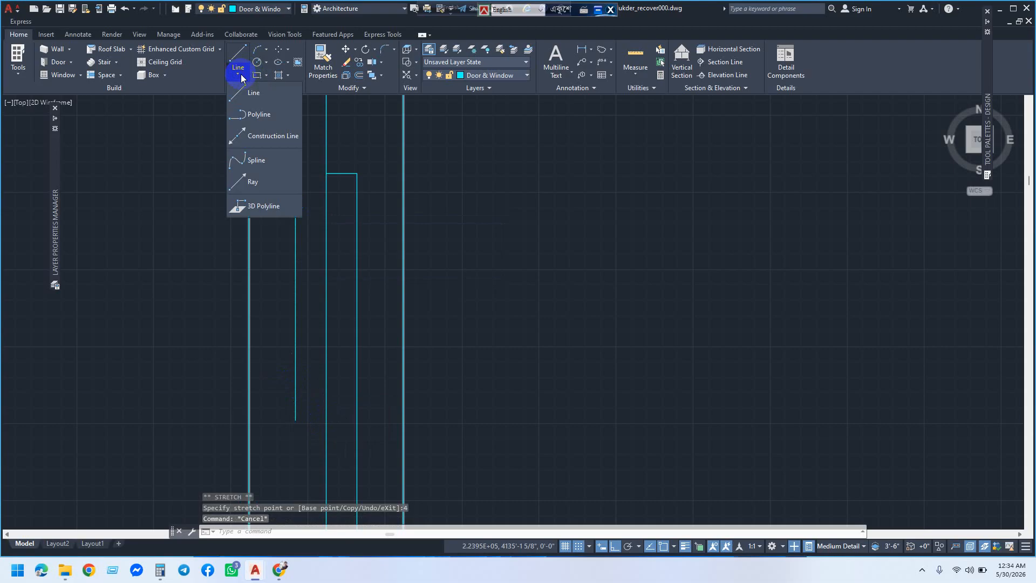
click(253, 110)
click(296, 420)
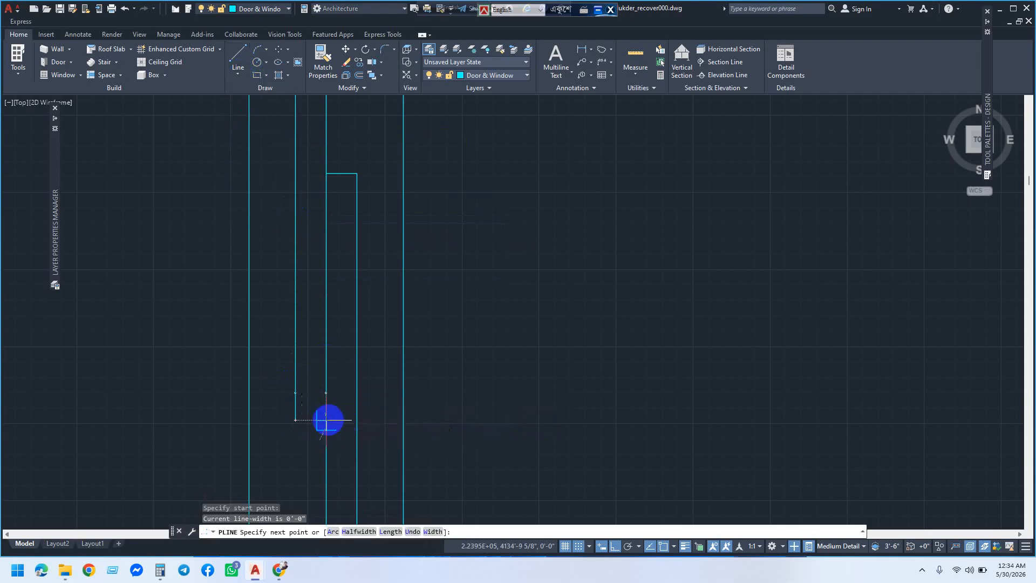
click(326, 420)
right_click(327, 418)
click(359, 281)
scroll(378, 282, down, 6)
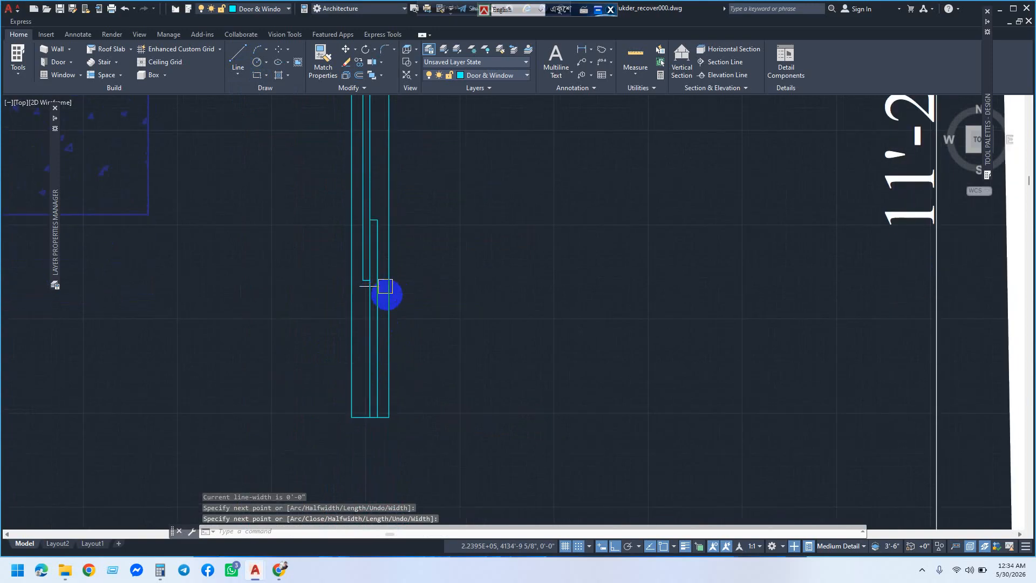
middle_drag(372, 258, 359, 326)
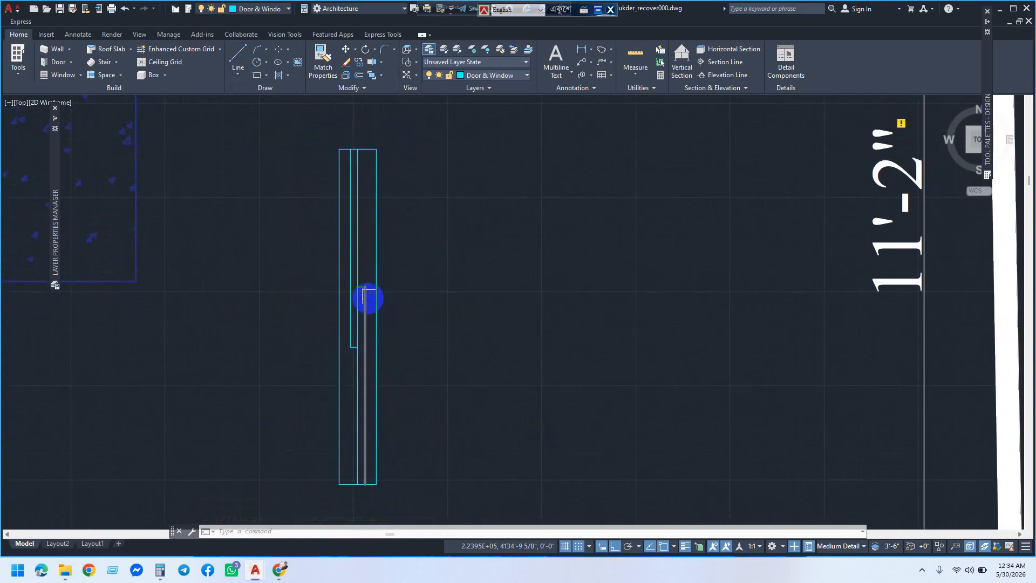
Step: Draw a polyline along the upper edge of the outer rectangle, from its left corner to its right corner
click(244, 74)
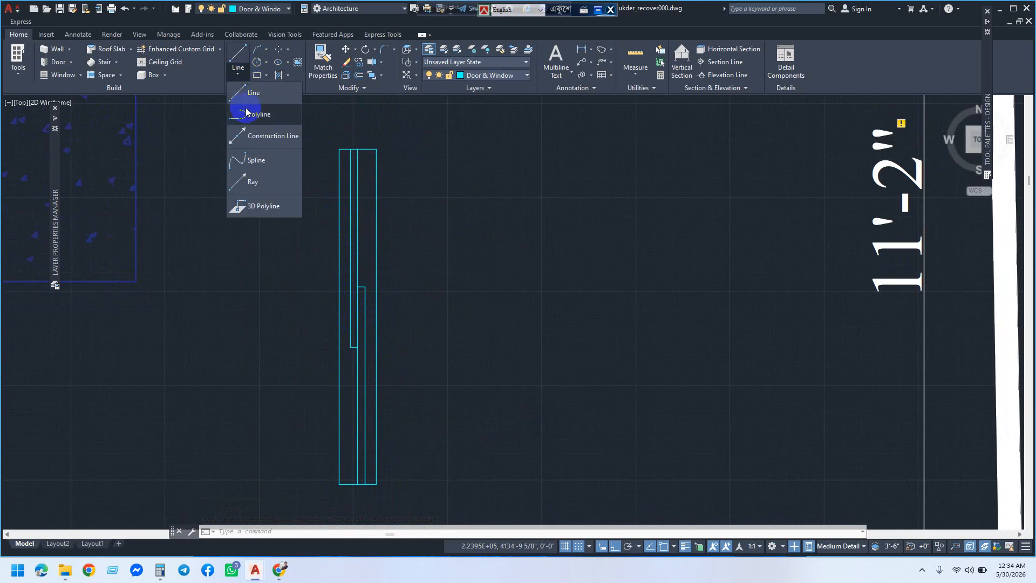
click(243, 109)
scroll(330, 144, up, 2)
click(345, 156)
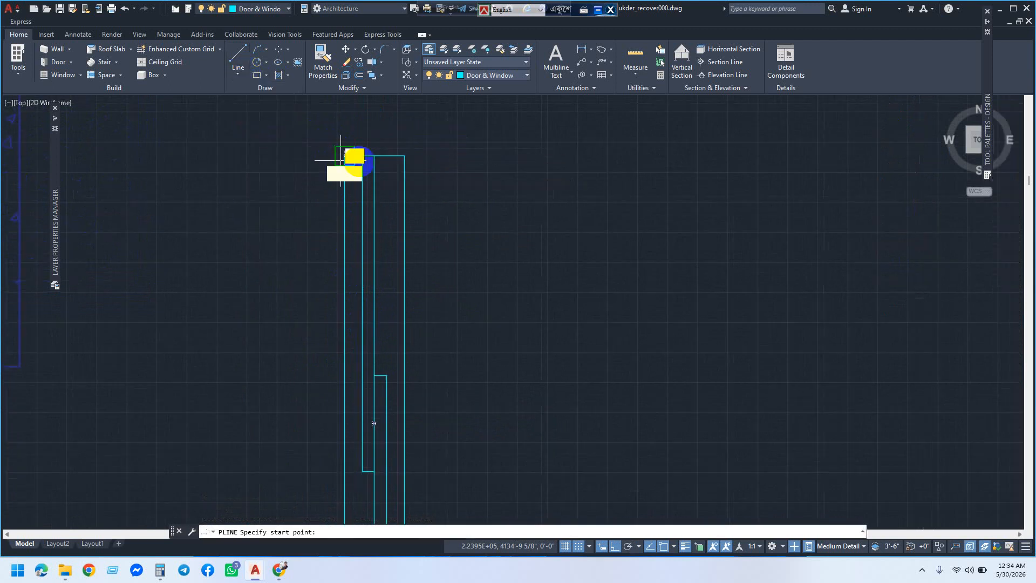
click(399, 156)
right_click(399, 156)
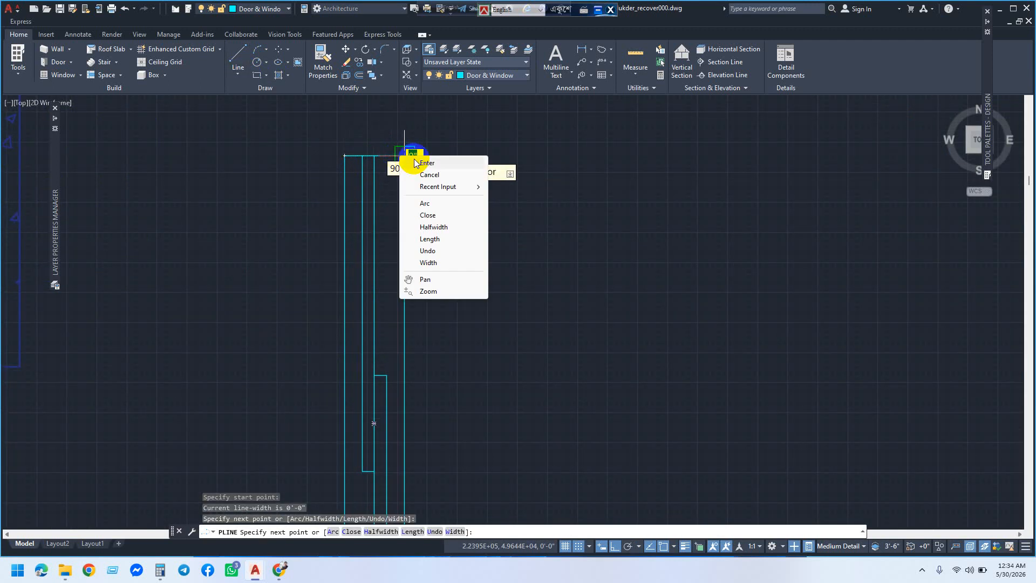
click(422, 160)
Step: Draw a 5" polyline along the lower edge of the outer rectangle, from its left corner to its right corner
right_click(397, 139)
click(426, 143)
scroll(405, 259, down, 3)
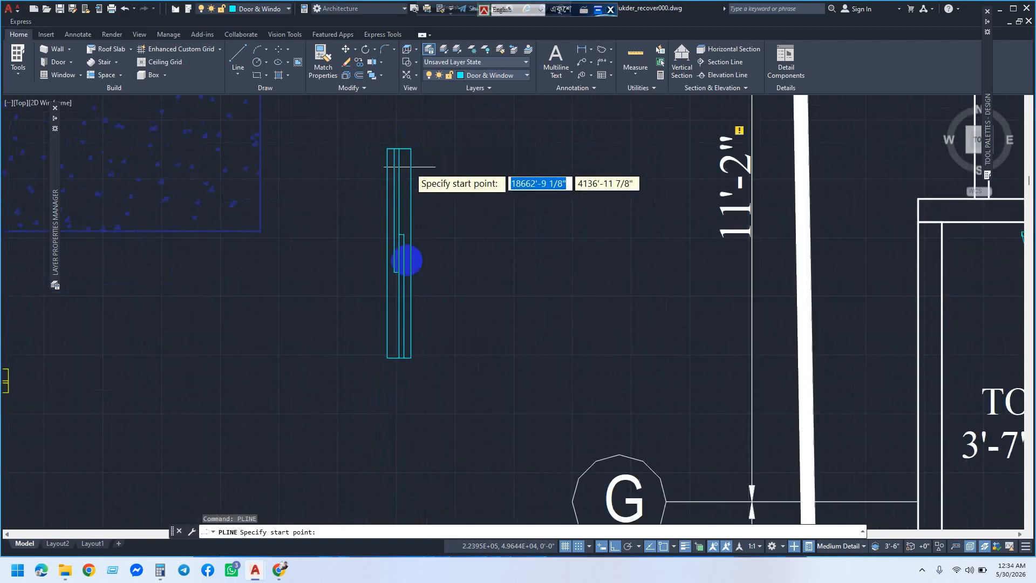
scroll(386, 363, up, 3)
click(367, 376)
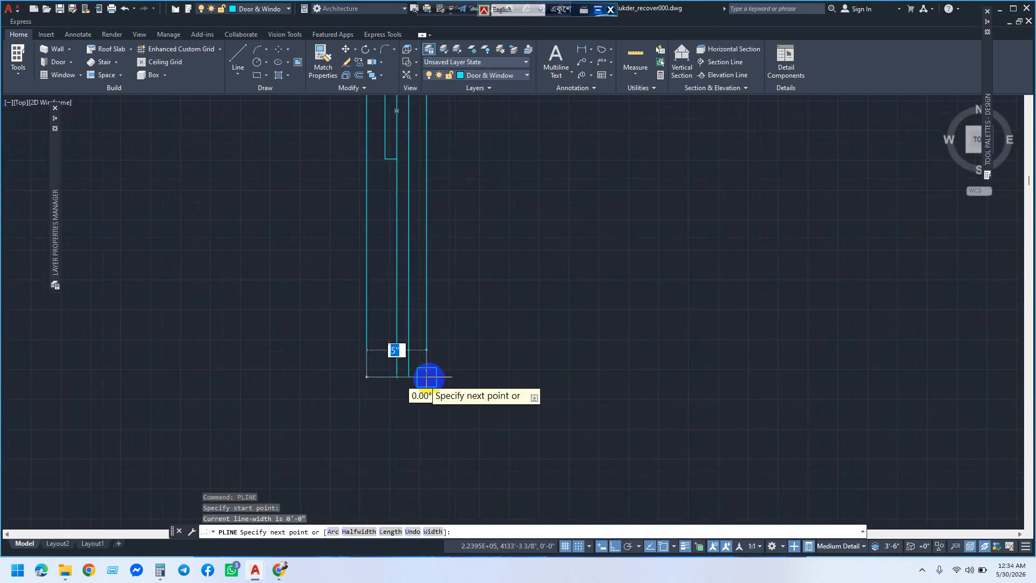
right_click(430, 378)
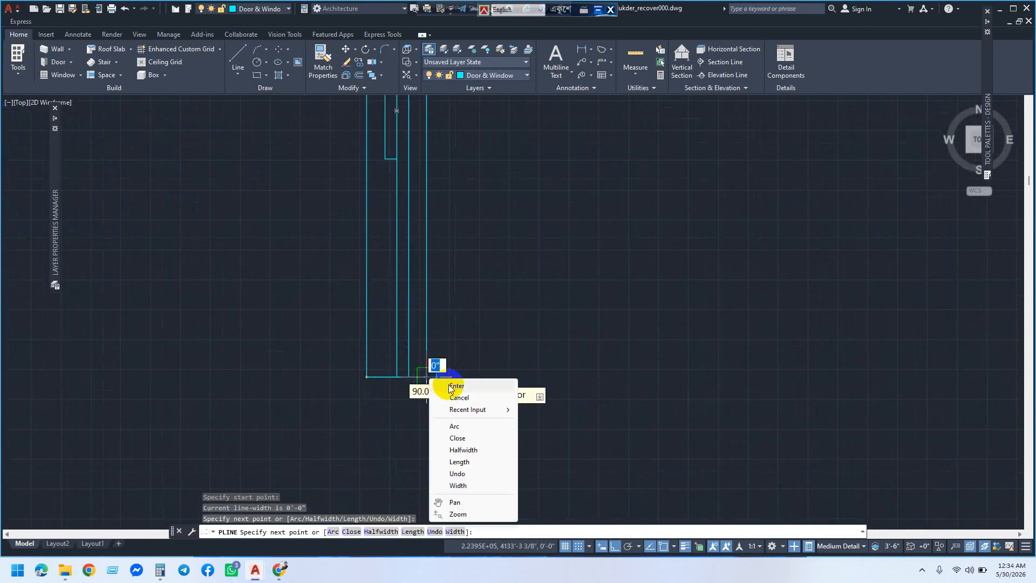
click(443, 385)
middle_drag(435, 310, 405, 418)
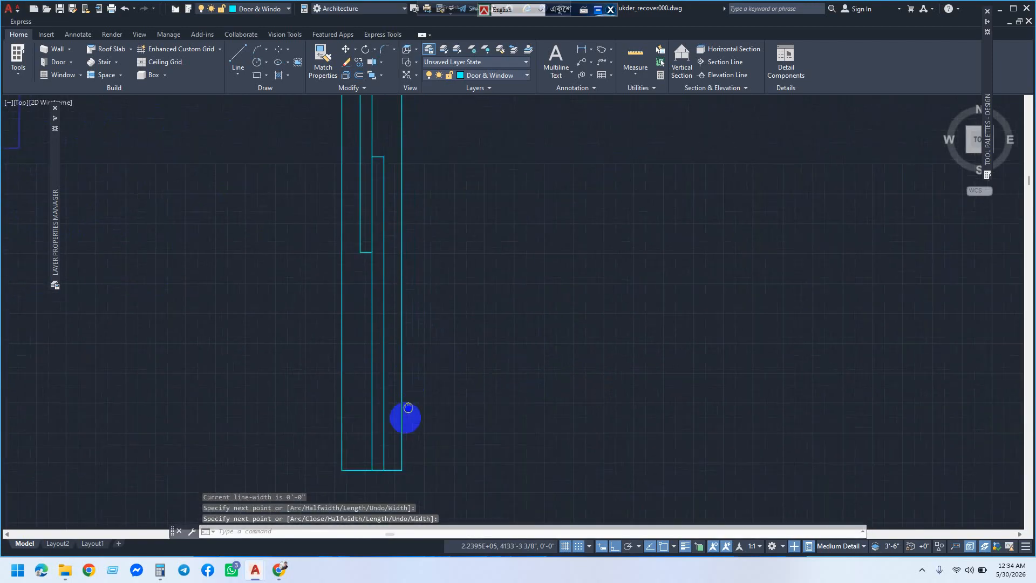
Step: Try to stretch the right edge of the outer rectangle 1" outward, and undo it
click(398, 363)
mouse_move(429, 244)
middle_down()
mouse_move(419, 266)
mouse_move(386, 282)
middle_up()
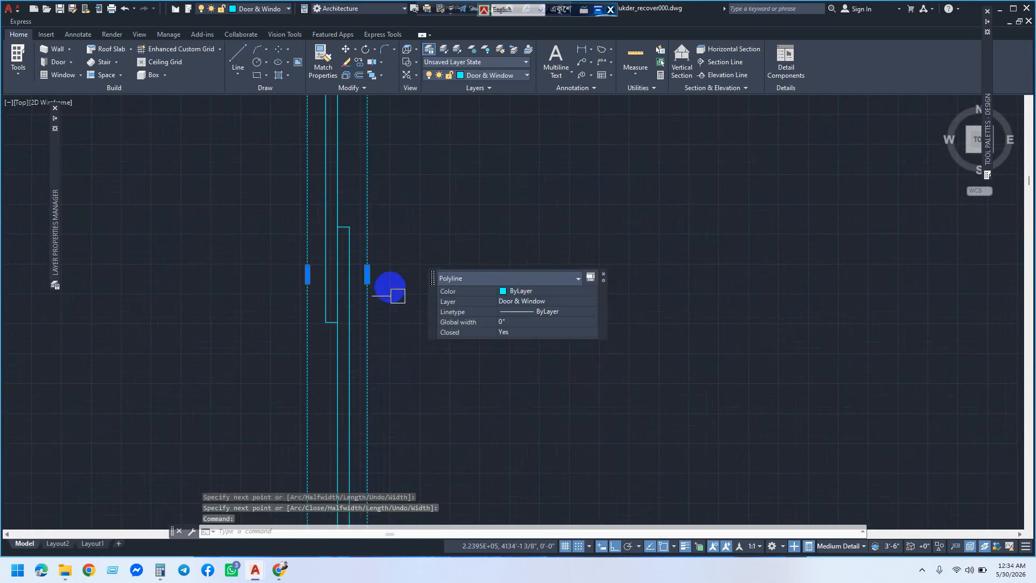
click(368, 275)
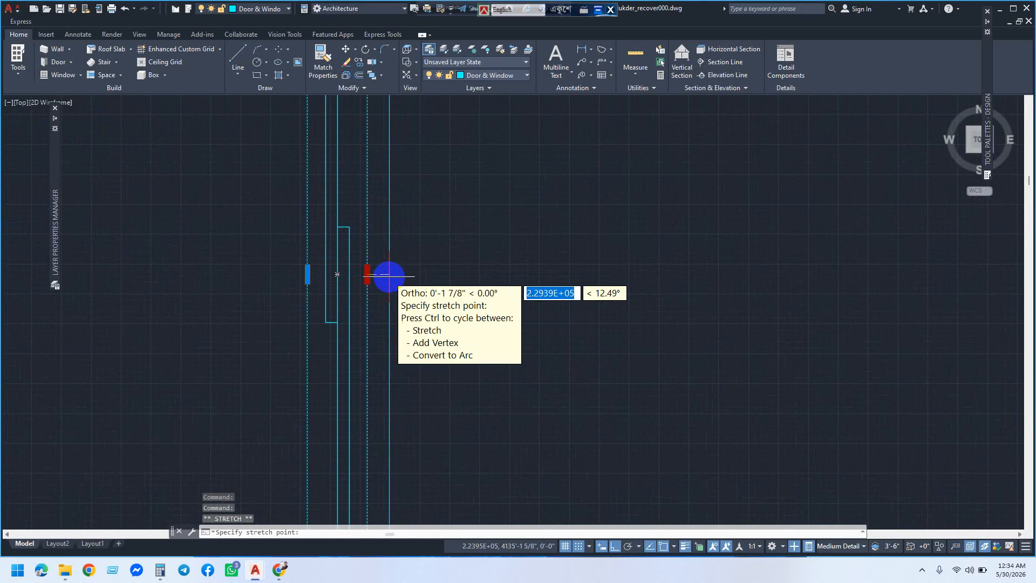
text(1)
key(Return)
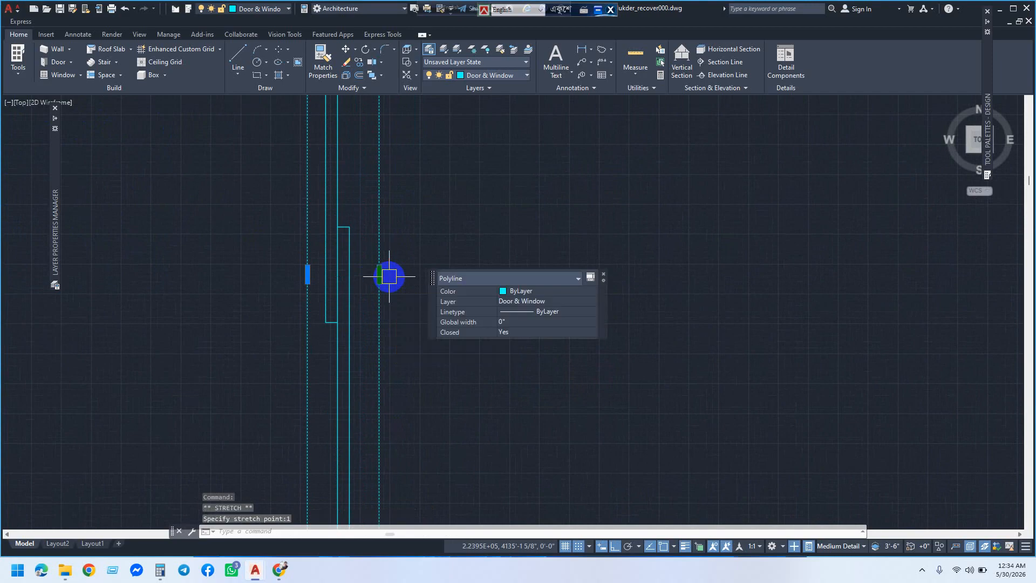
key(ctrl+z)
Step: Stretch the right and left edges of the outer rectangle 0.5" outward each
click(364, 276)
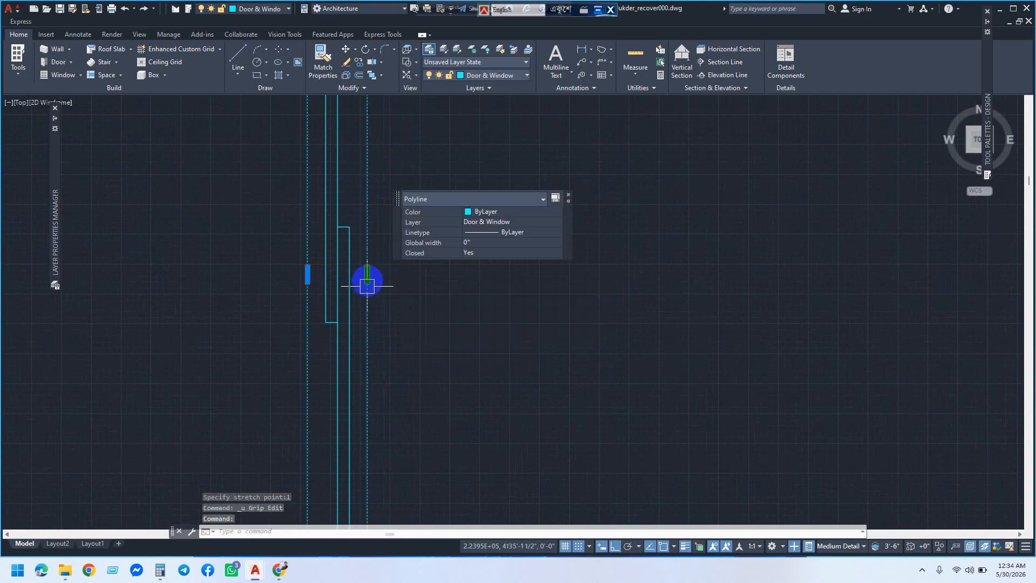
click(367, 275)
text(.5)
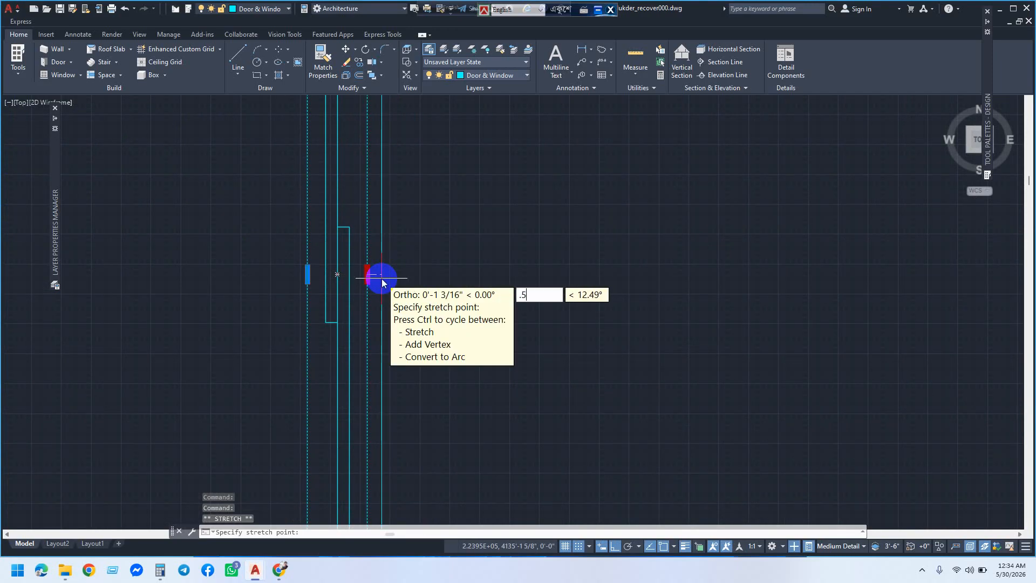
key(Return)
click(307, 275)
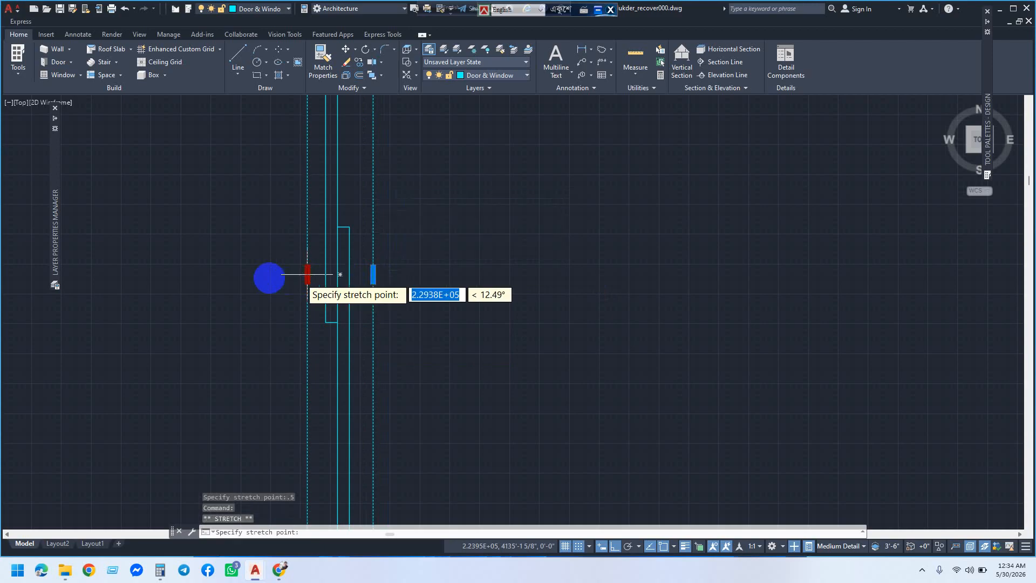
text(.5)
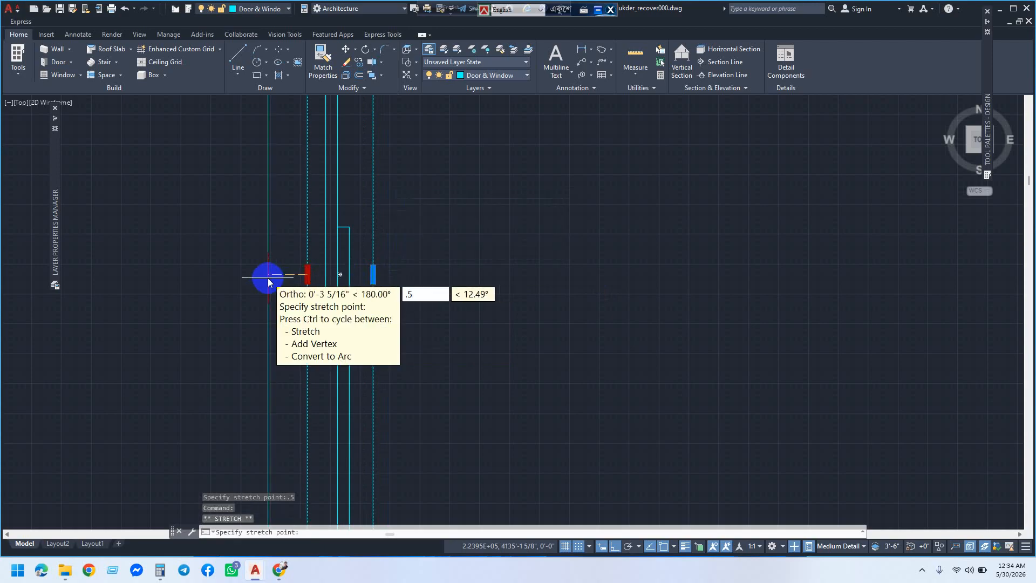
key(Return)
scroll(319, 318, down, 2)
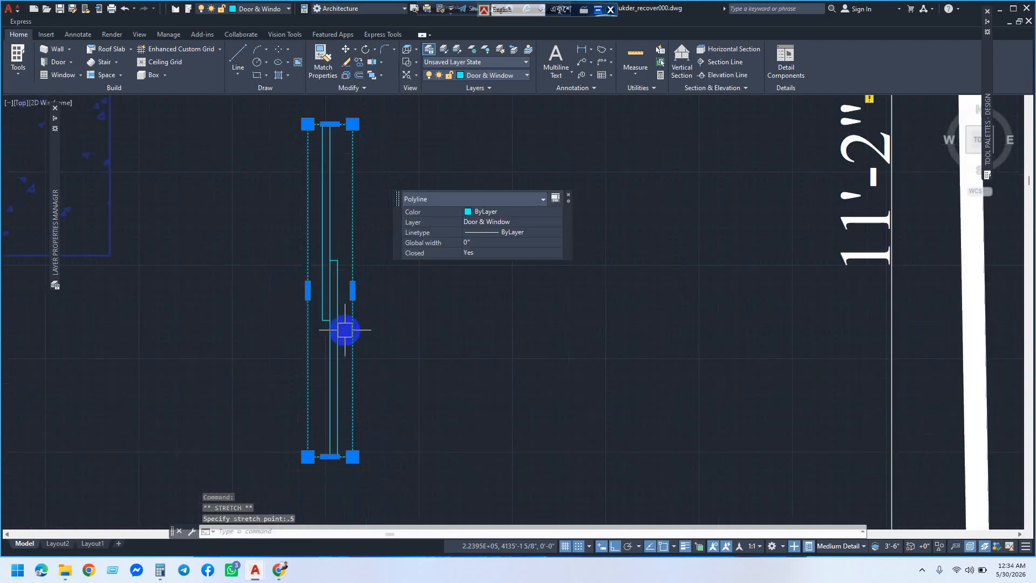
key(Escape)
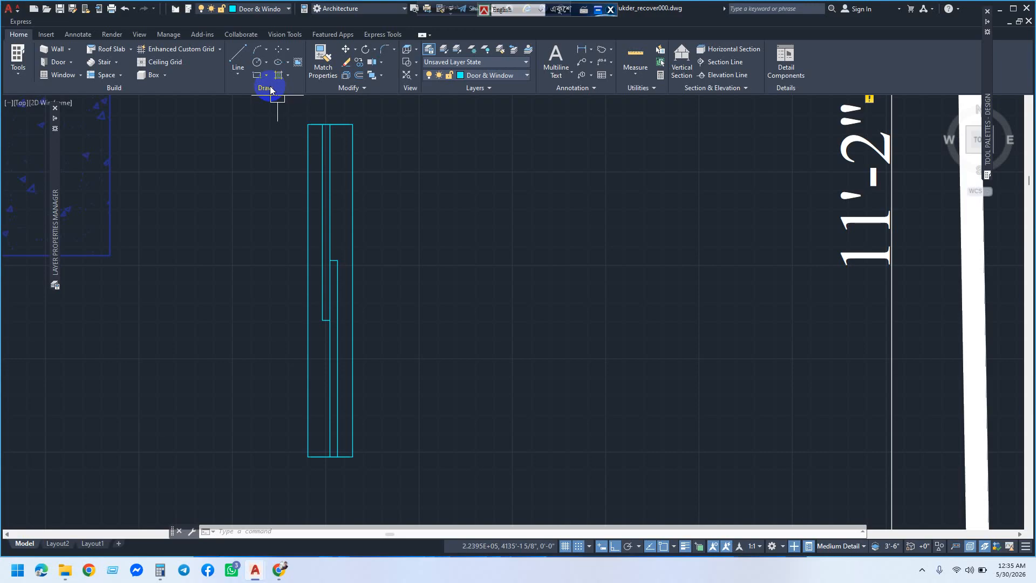
Step: Create a wipeout from the outer rectangle with the Polyline option, erasing the source polyline
click(298, 63)
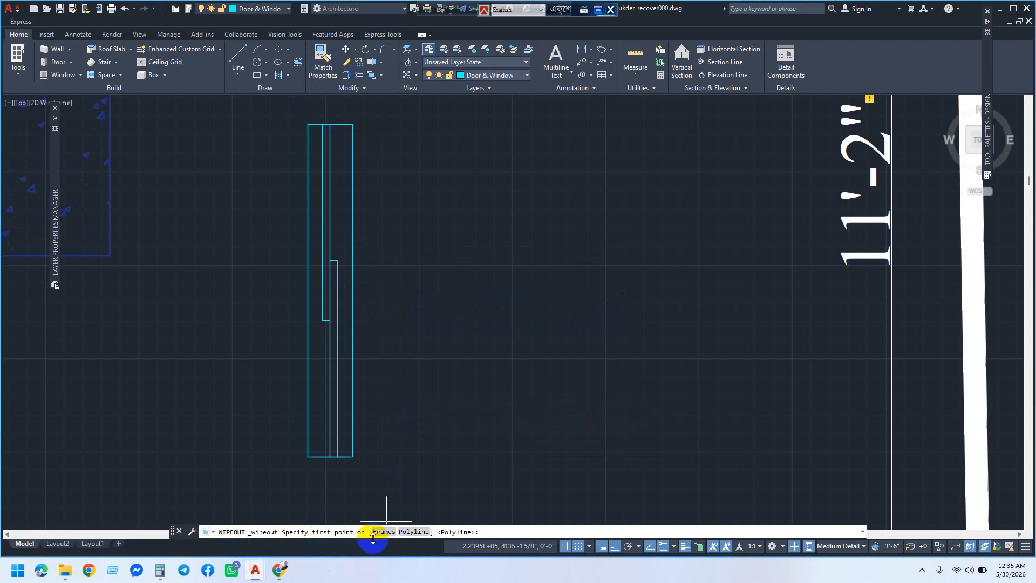
click(412, 532)
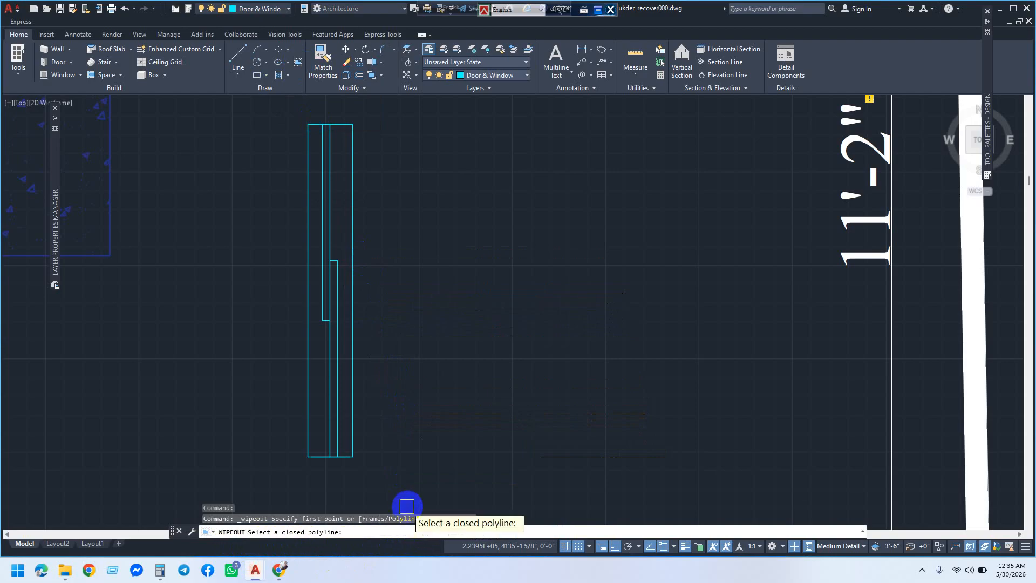
click(355, 410)
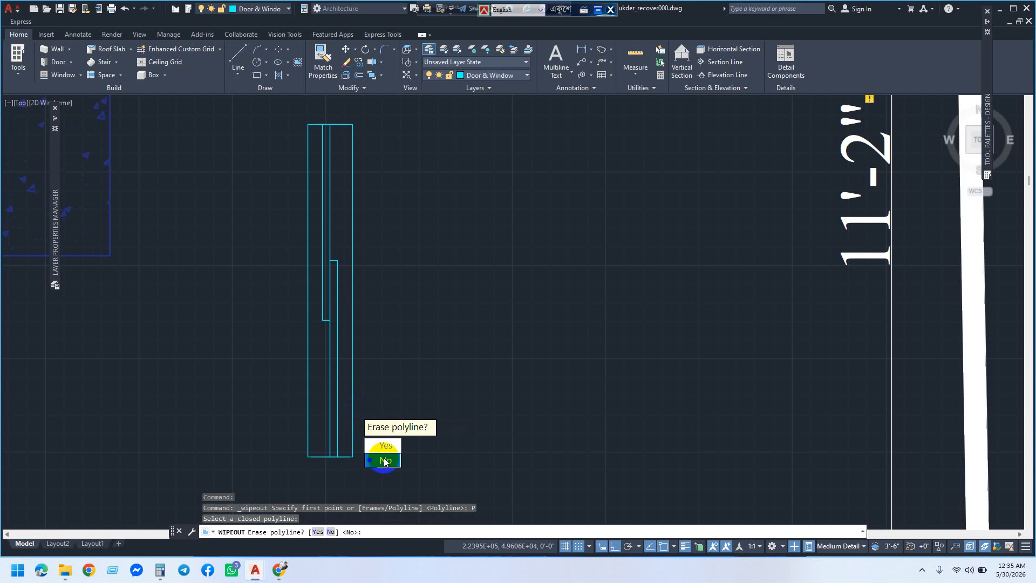
text(Y)
key(Return)
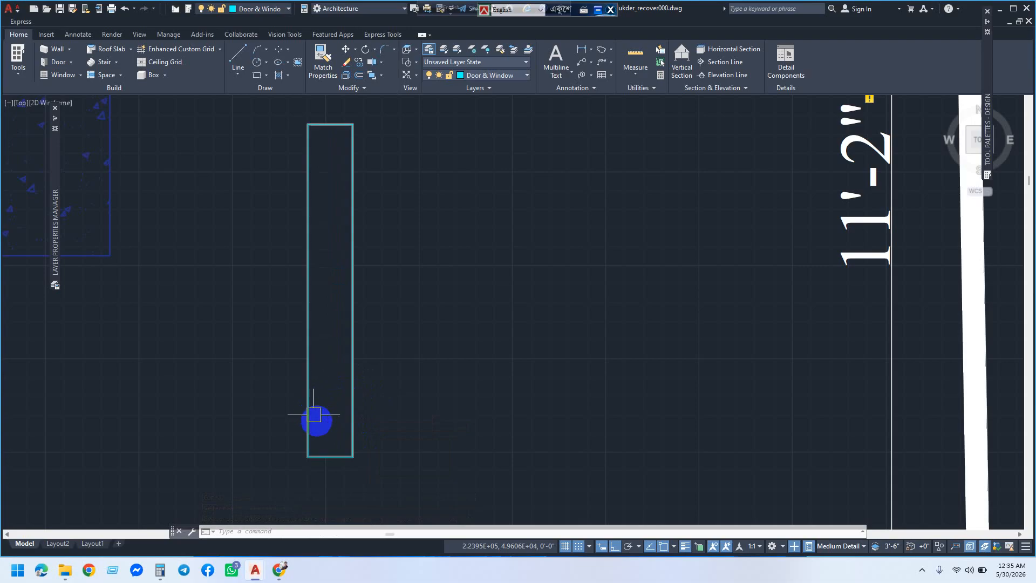
Step: Bring all the element's polylines to the front, leaving the wipeout out of the selection
scroll(354, 419, down, 2)
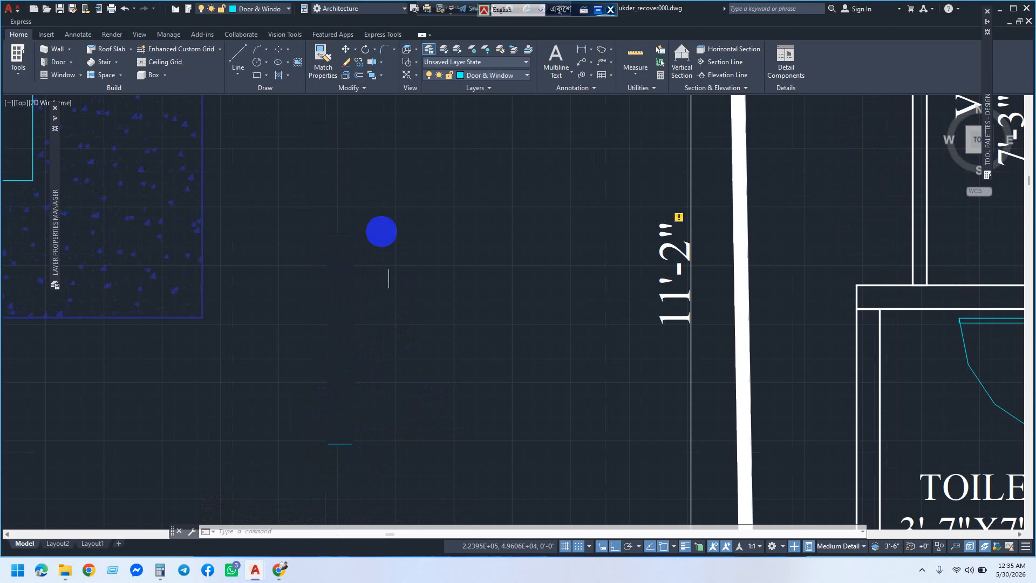
click(384, 218)
click(300, 458)
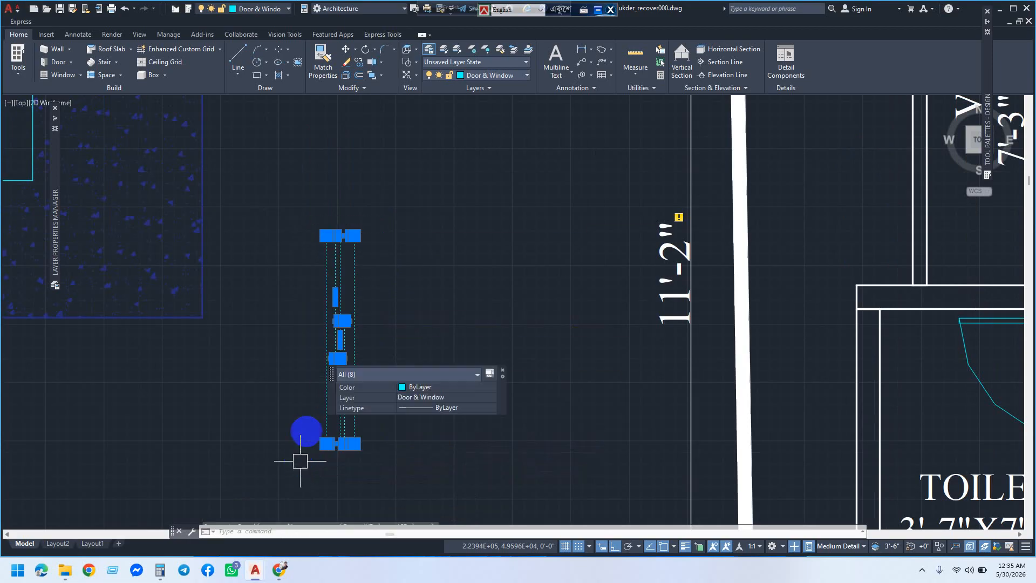
scroll(364, 262, up, 2)
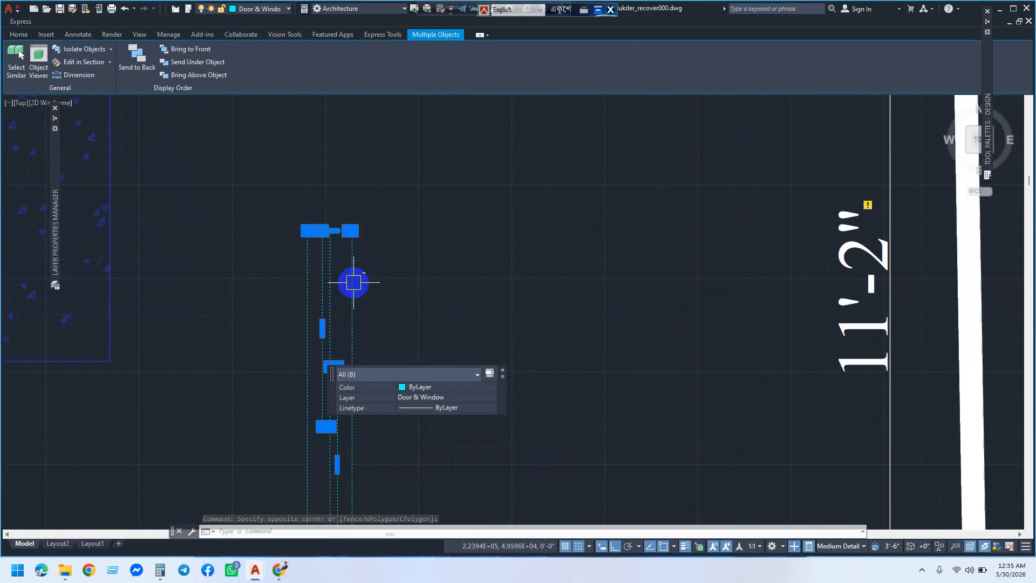
shift+click(352, 282)
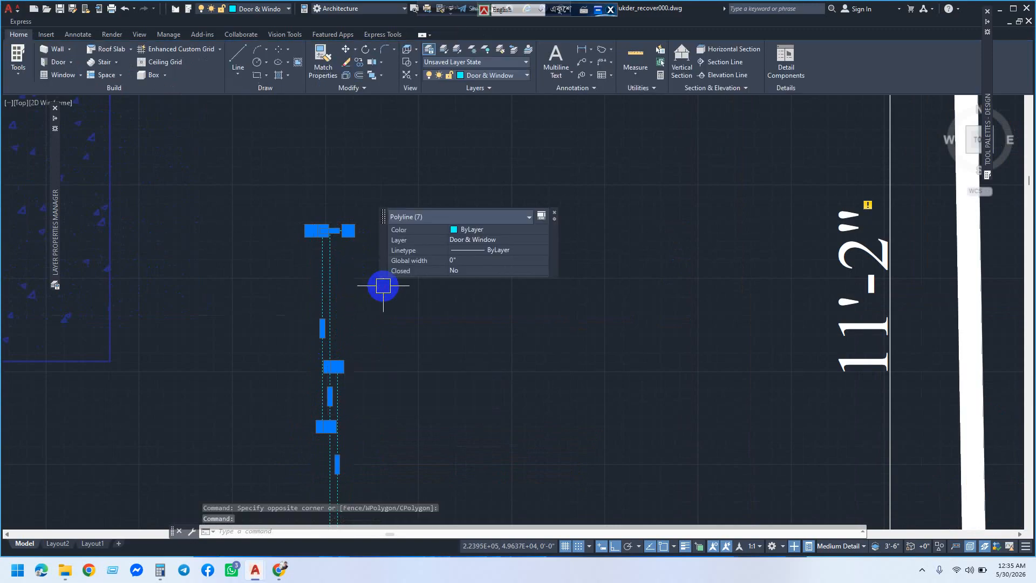
scroll(384, 286, down, 1)
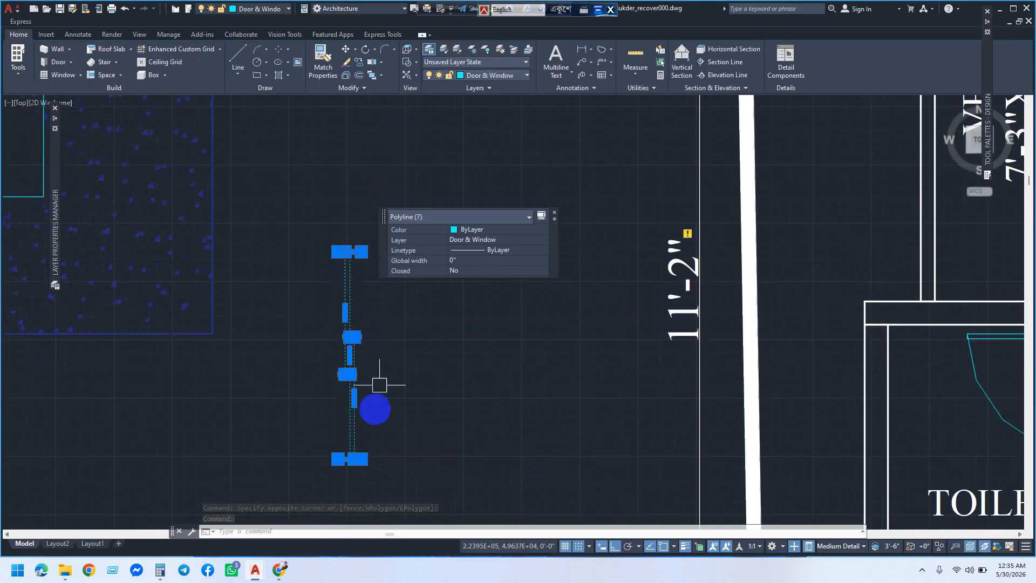
scroll(355, 442, up, 2)
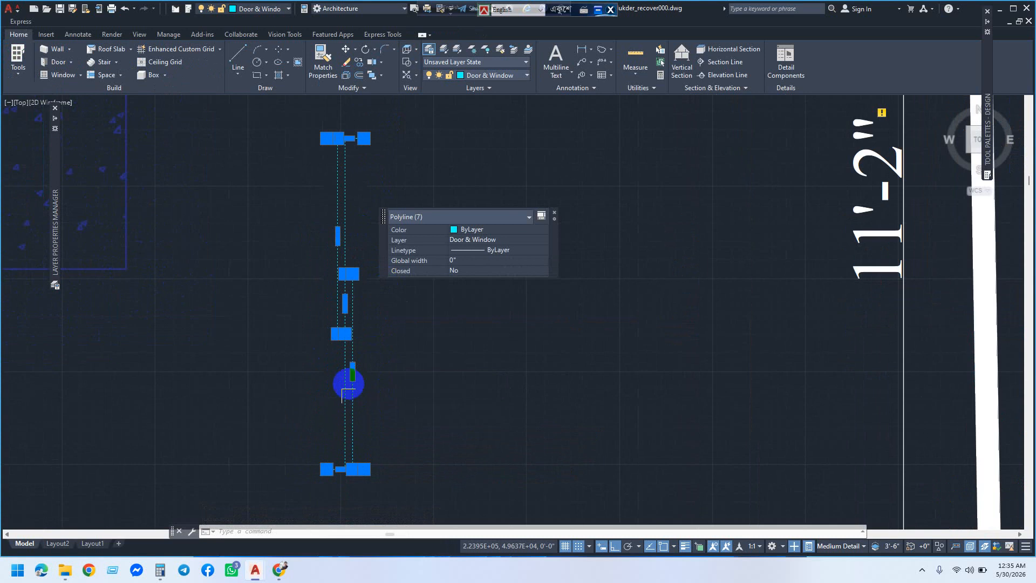
click(382, 76)
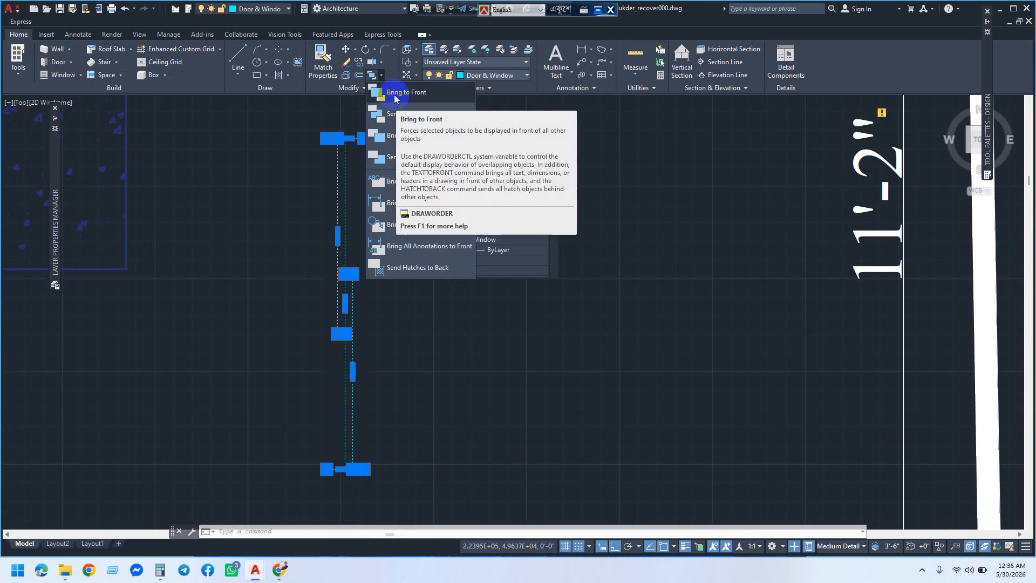
click(395, 95)
key(Escape)
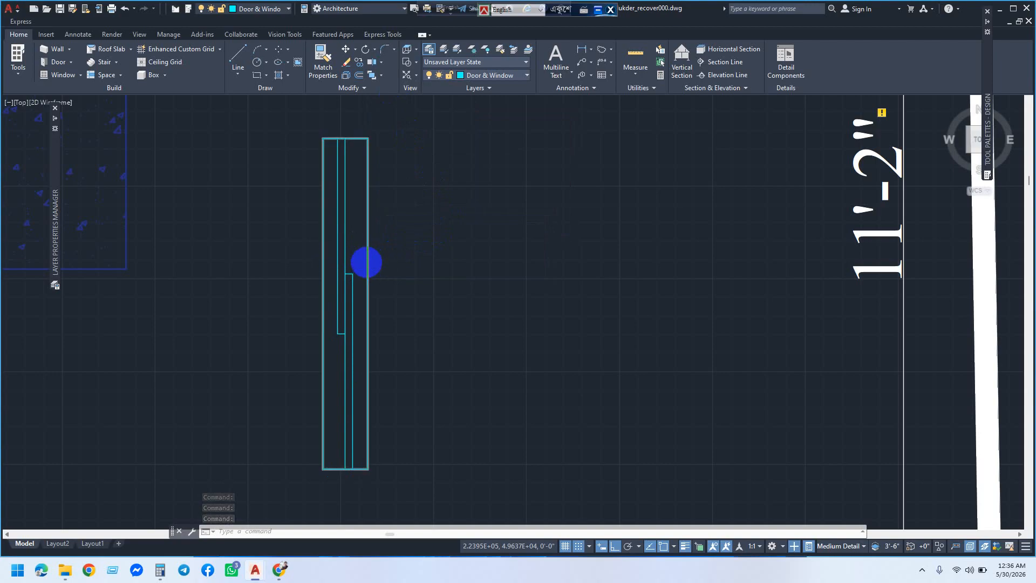
Step: Copy the finished sliding door element straight up to a free spot above the original
scroll(384, 294, down, 2)
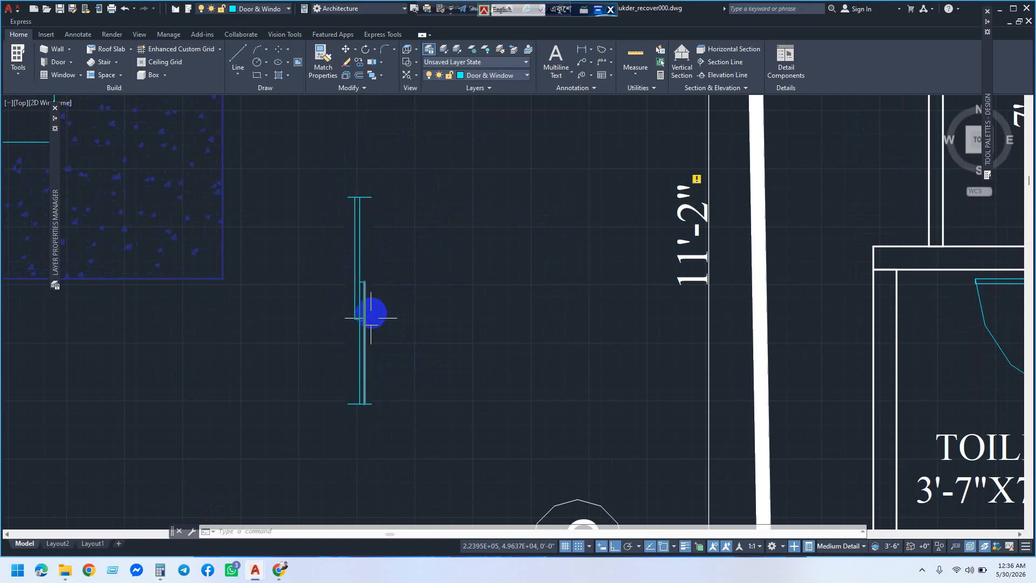
scroll(366, 356, down, 2)
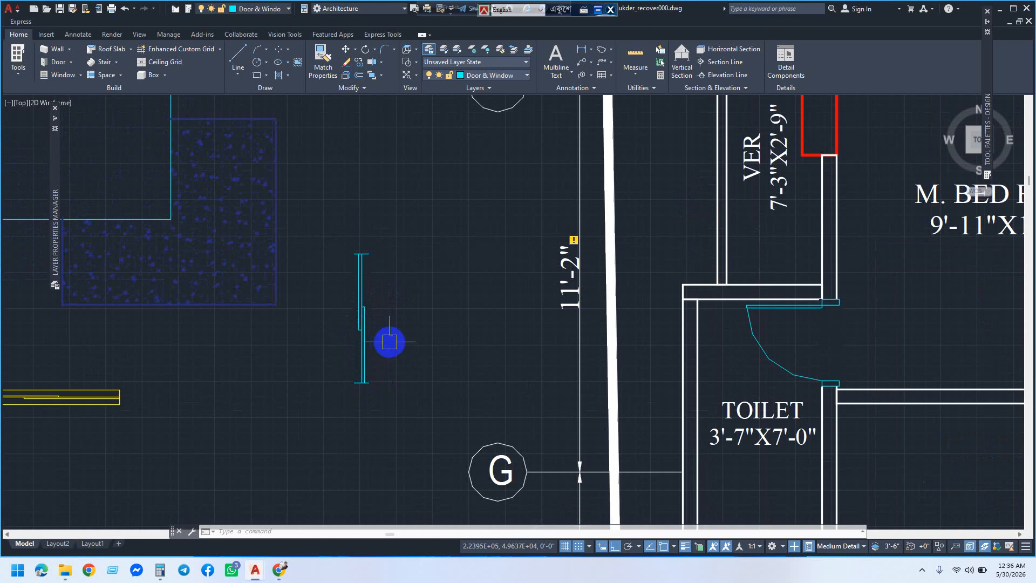
text(co)
key(Return)
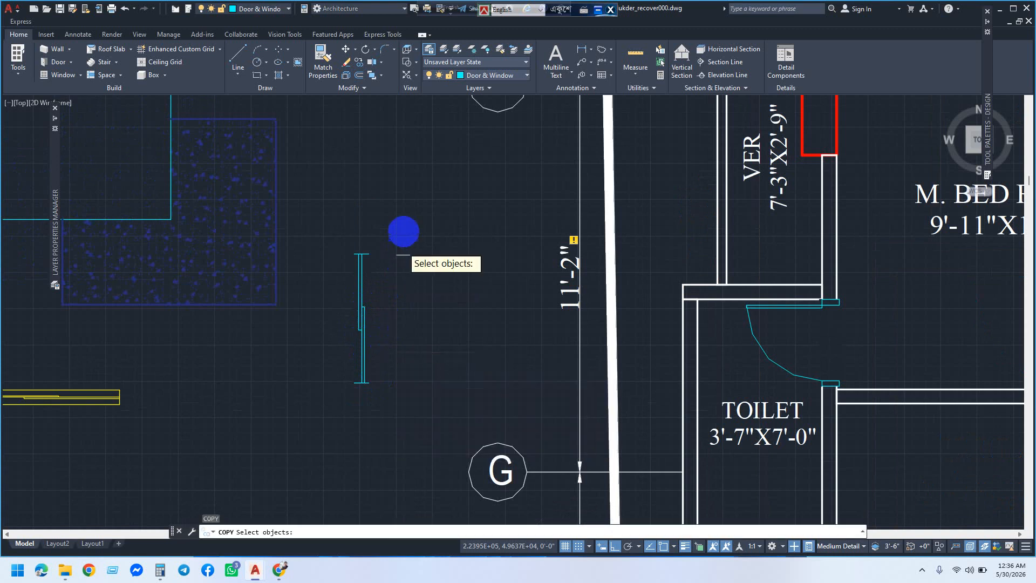
click(404, 221)
click(329, 431)
key(Return)
click(329, 436)
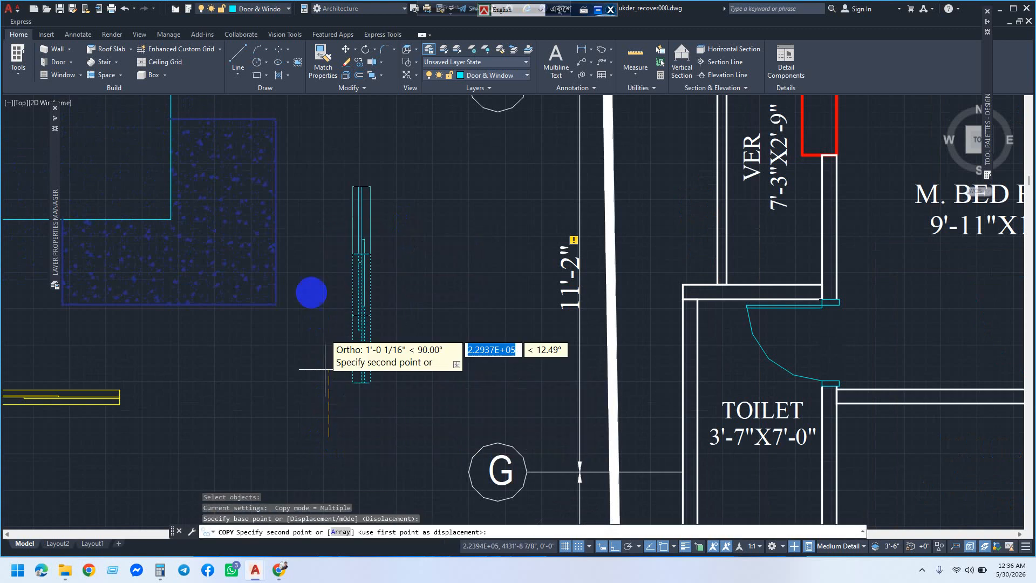
click(314, 247)
right_click(314, 247)
click(330, 255)
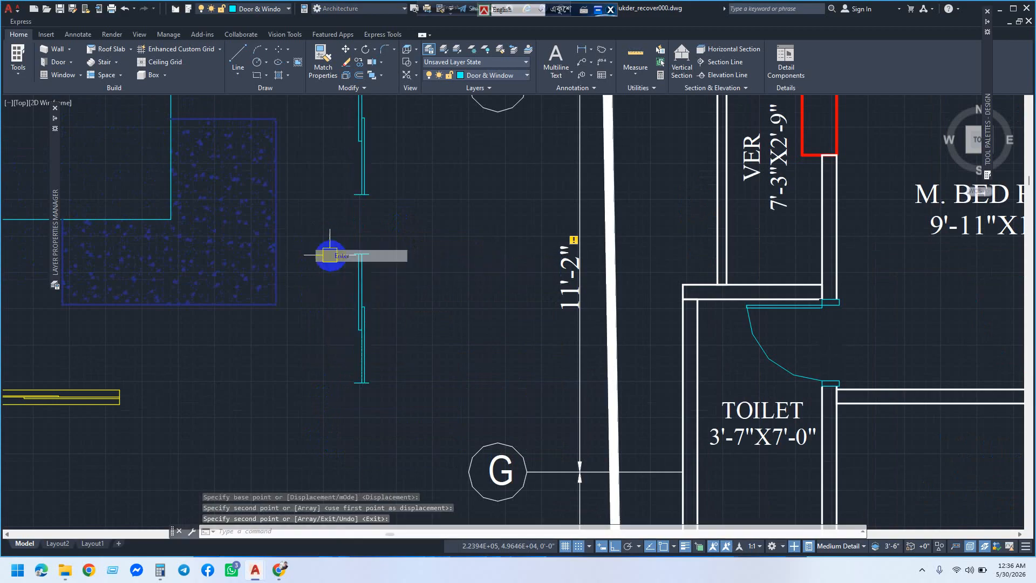
Step: Start a block definition named SLIDING DOOR with its base point at the left end of the lower element's top line
text(B)
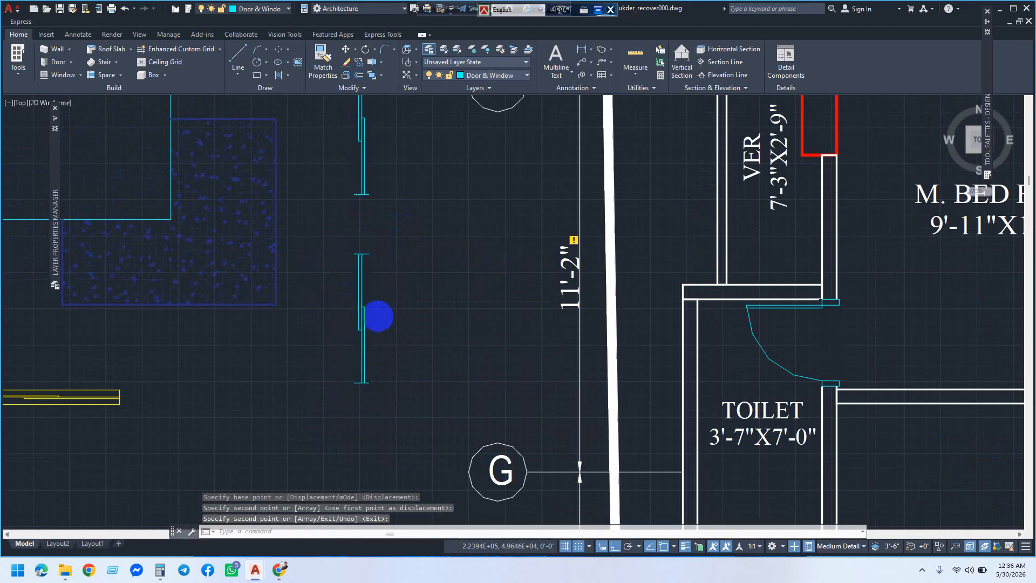
key(Return)
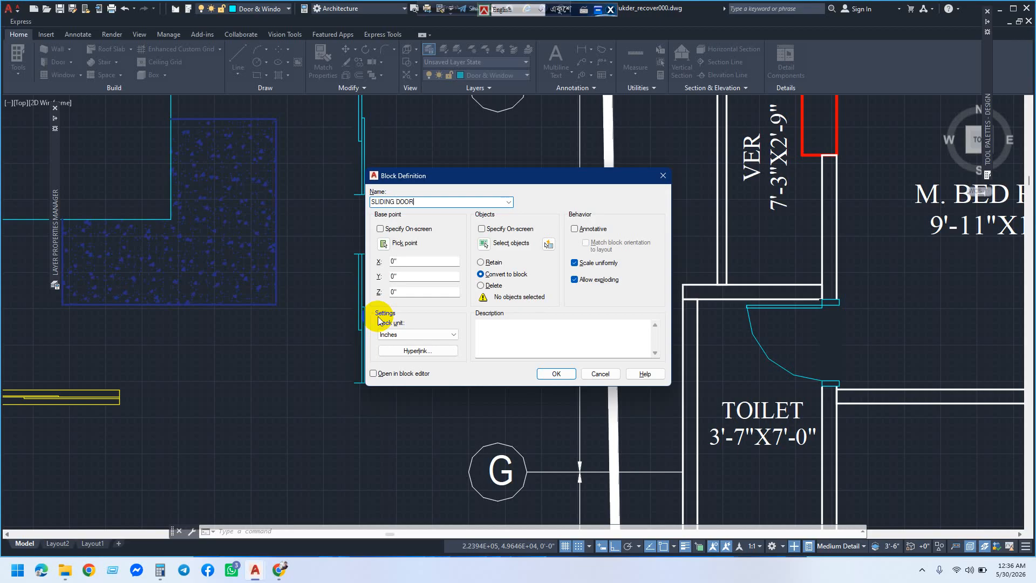
click(384, 243)
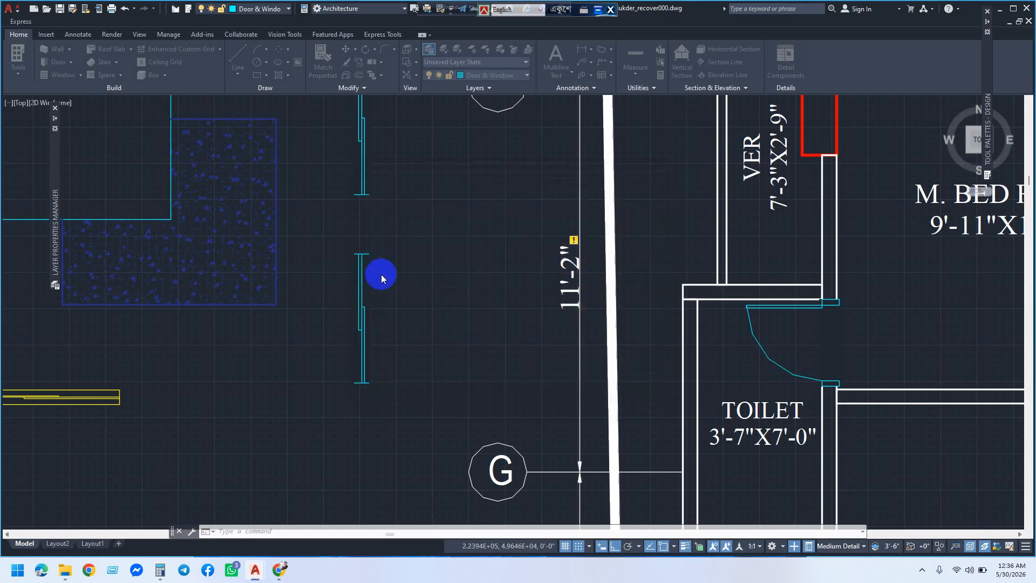
scroll(348, 268, up, 4)
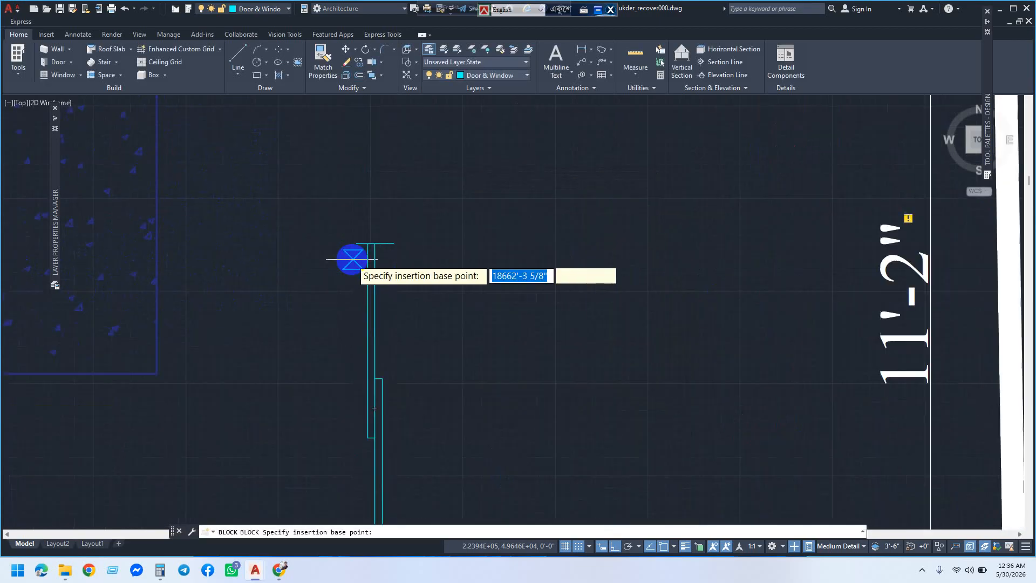
click(356, 244)
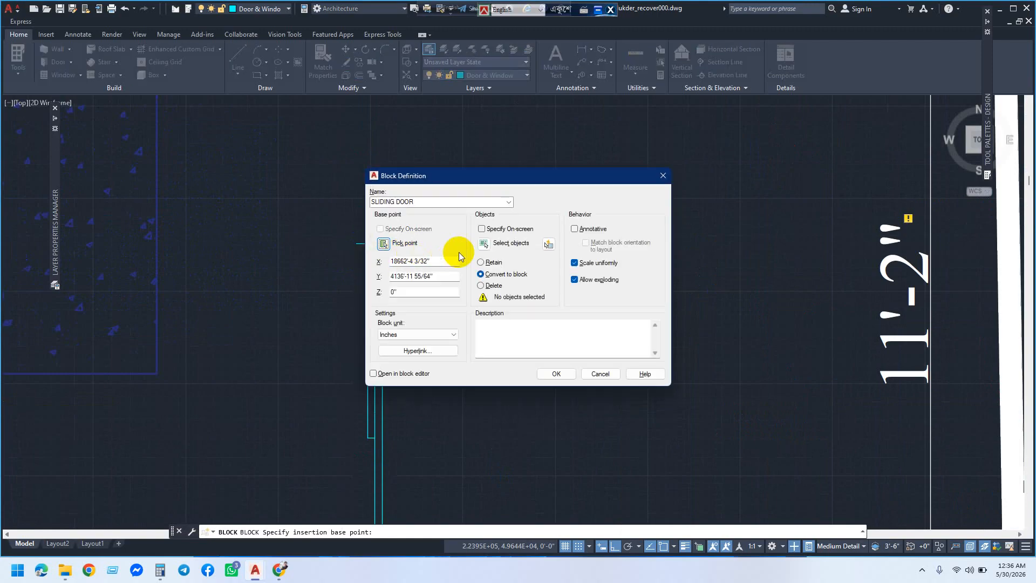
Step: Select all objects of the lower sliding door element and complete the SLIDING DOOR definition, converting them to a block
click(483, 245)
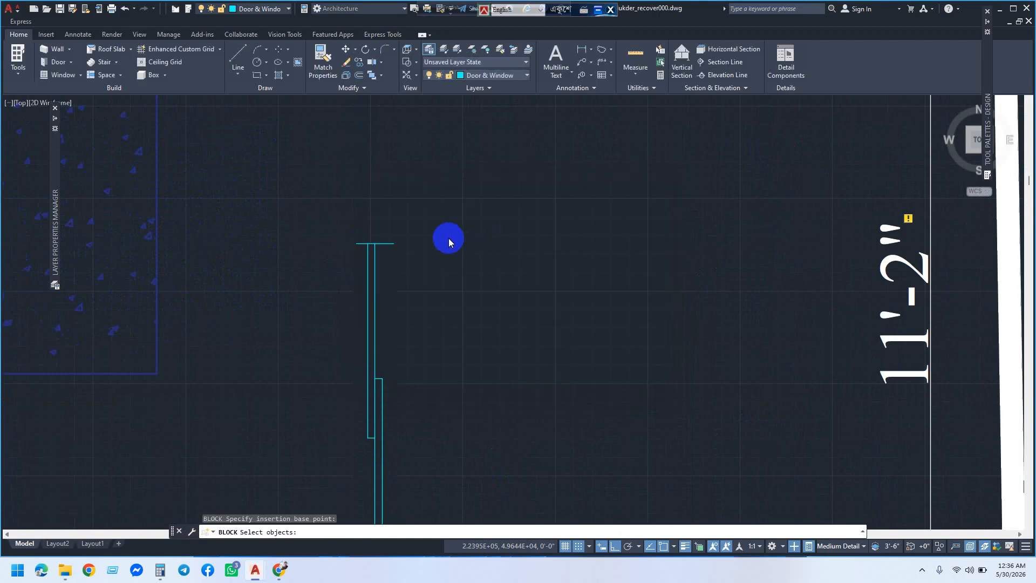
scroll(436, 235, down, 4)
click(442, 223)
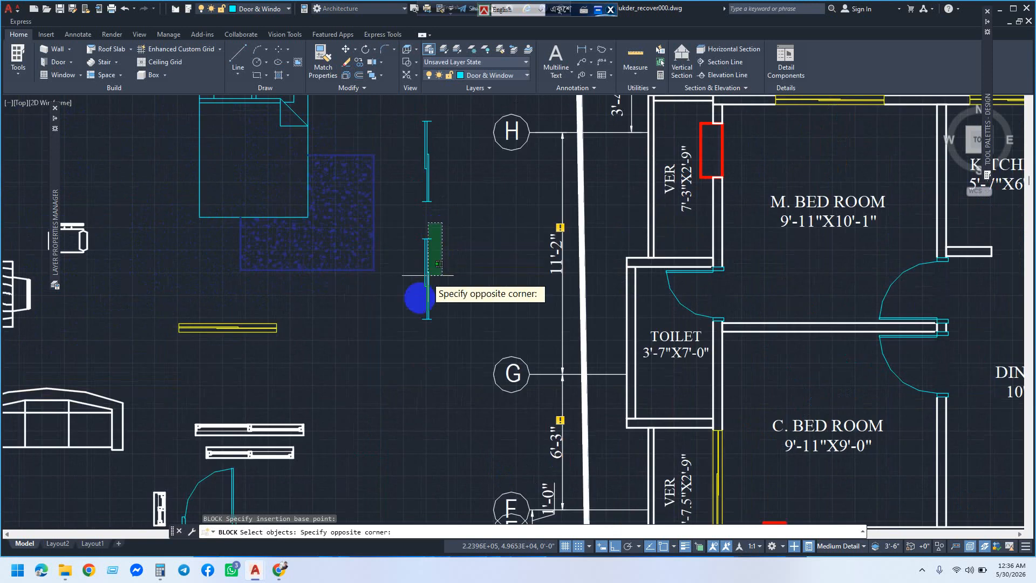
click(408, 344)
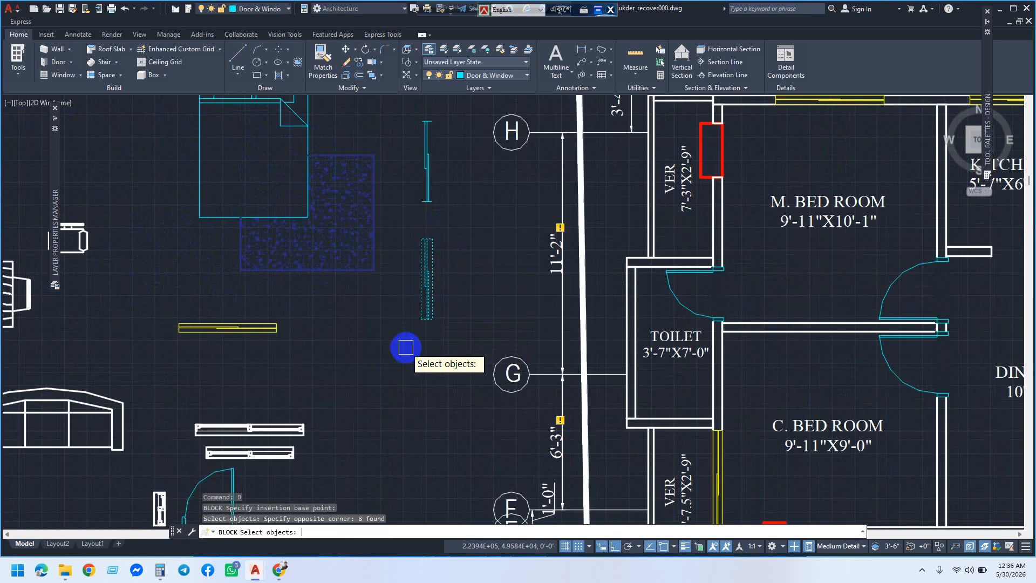
right_click(406, 348)
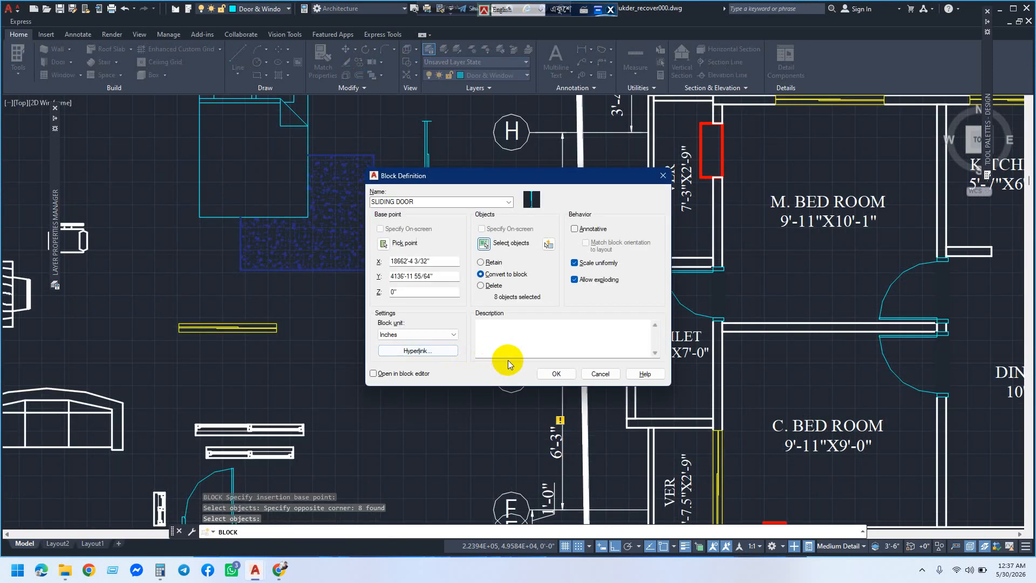
click(555, 373)
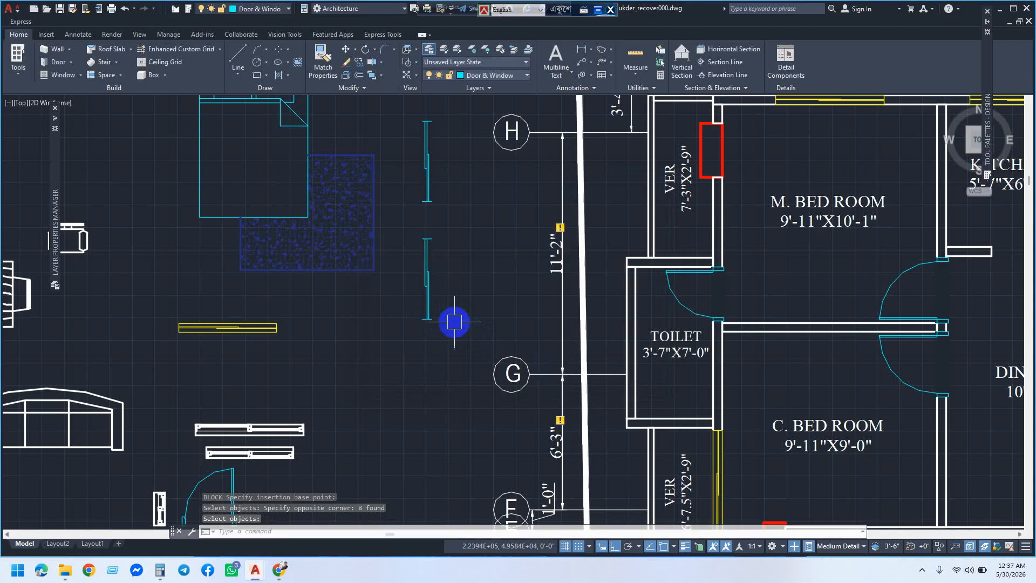
scroll(431, 266, up, 4)
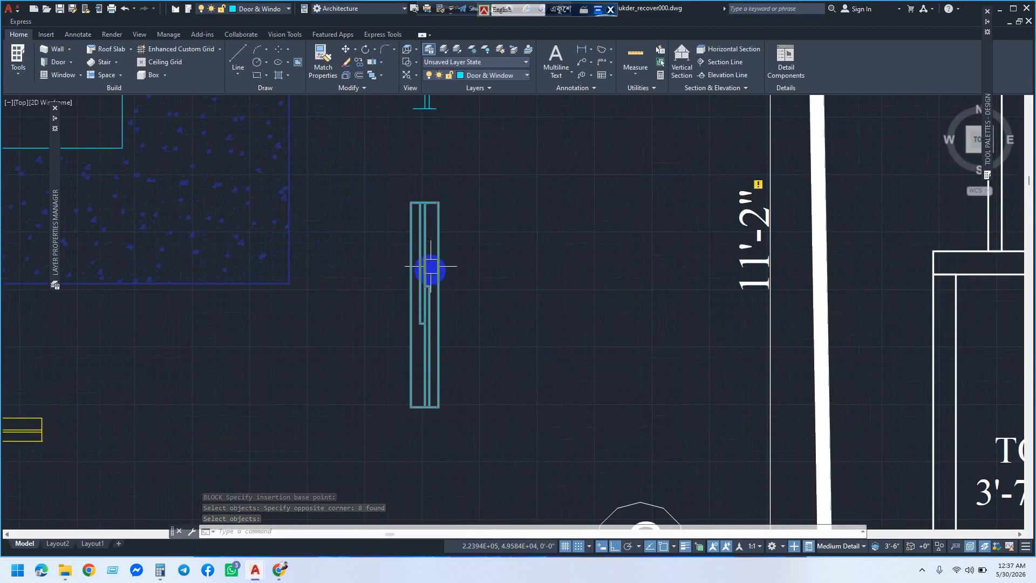
Step: Copy the SLIDING DOOR block by its top line's right end to the red column's lower-right corner in the M. Bed Room veranda opening, with Ortho off
scroll(427, 307, down, 4)
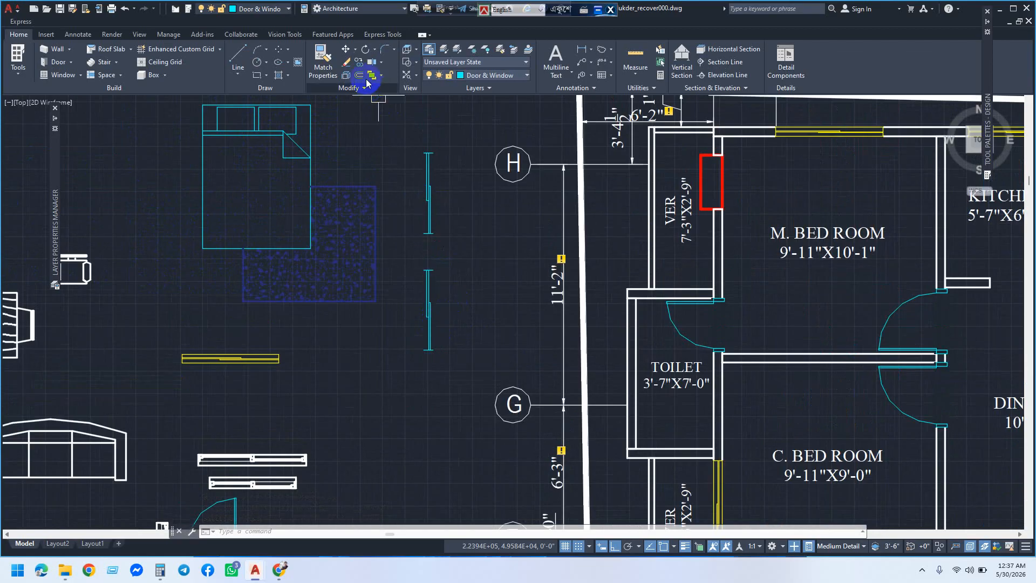
click(360, 61)
click(424, 277)
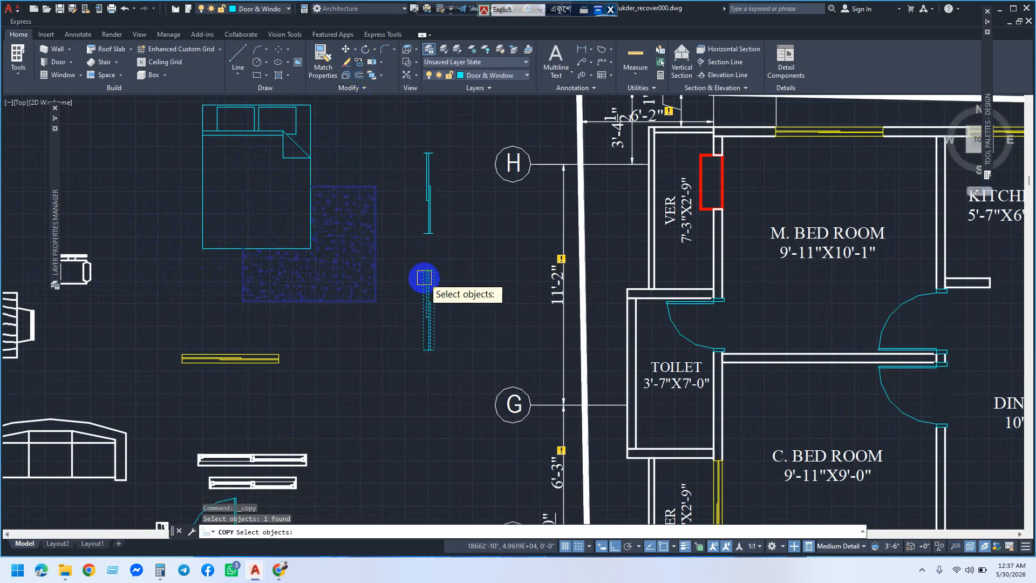
key(Return)
scroll(426, 272, up, 6)
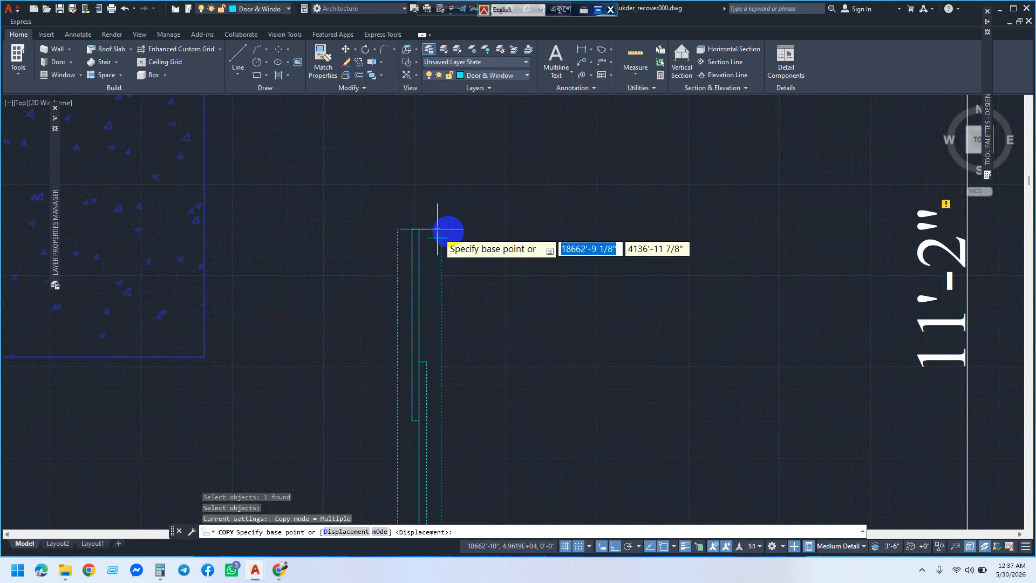
scroll(448, 235, up, 4)
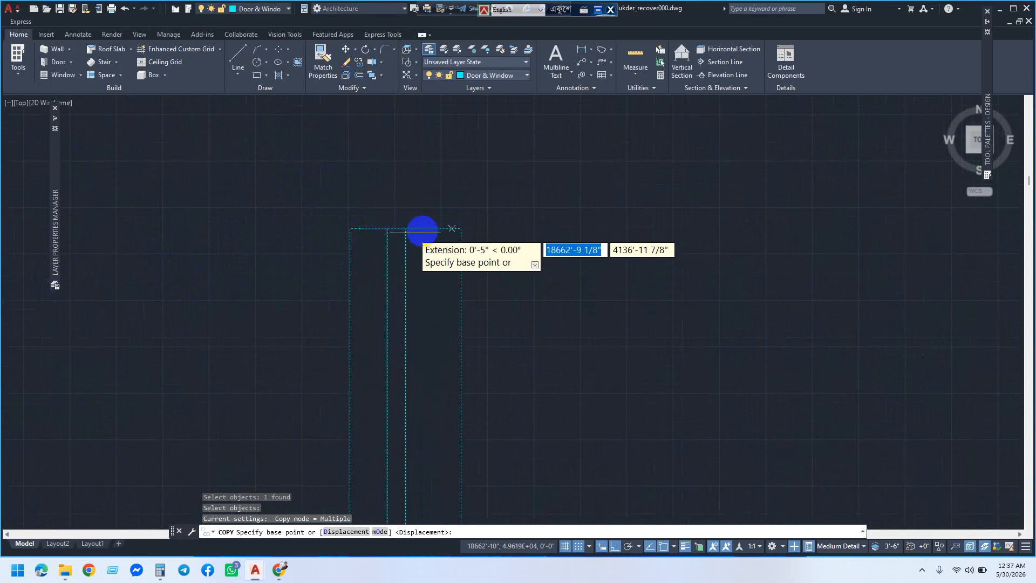
click(451, 232)
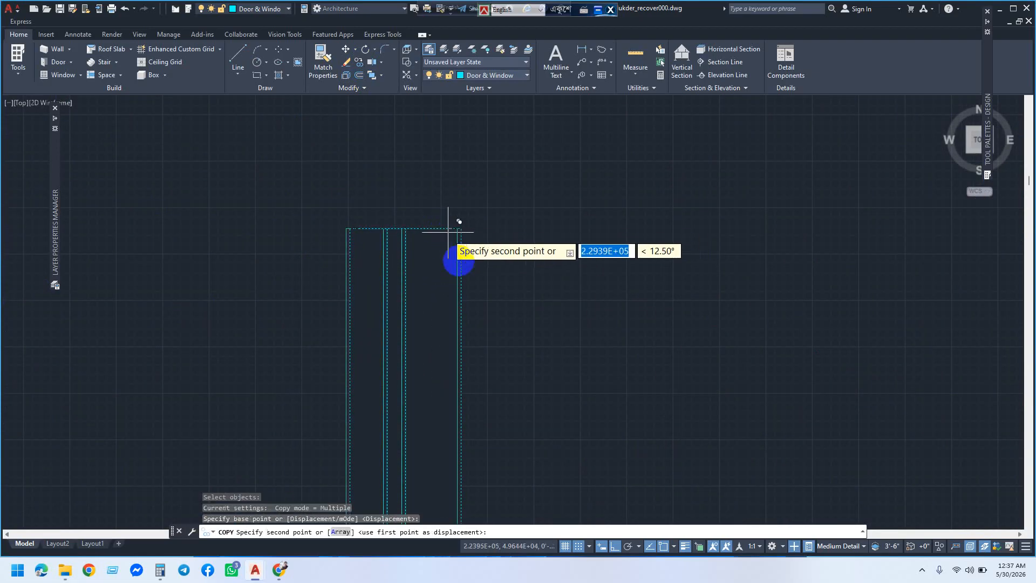
scroll(491, 308, down, 6)
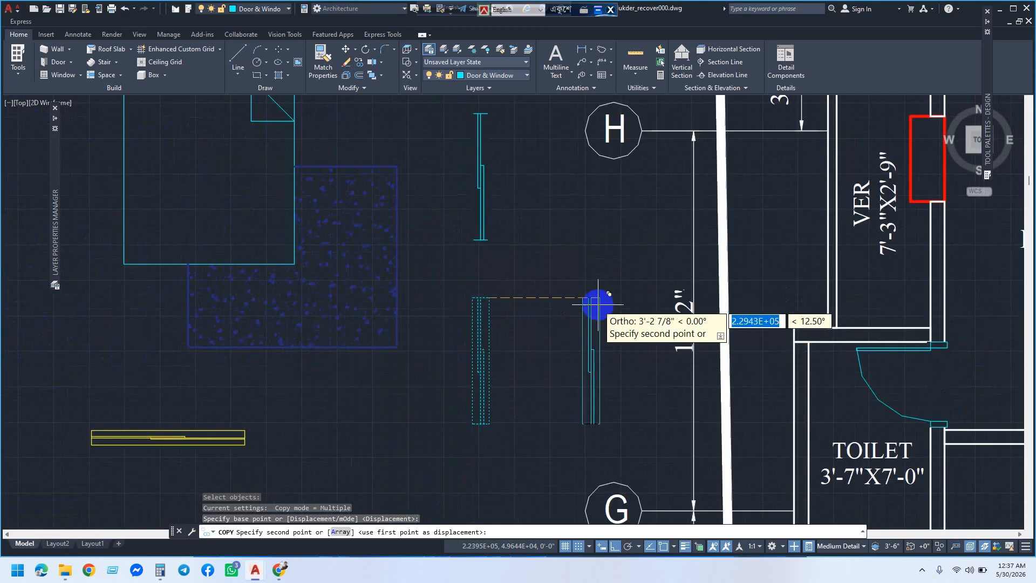
key(F8)
scroll(596, 301, down, 2)
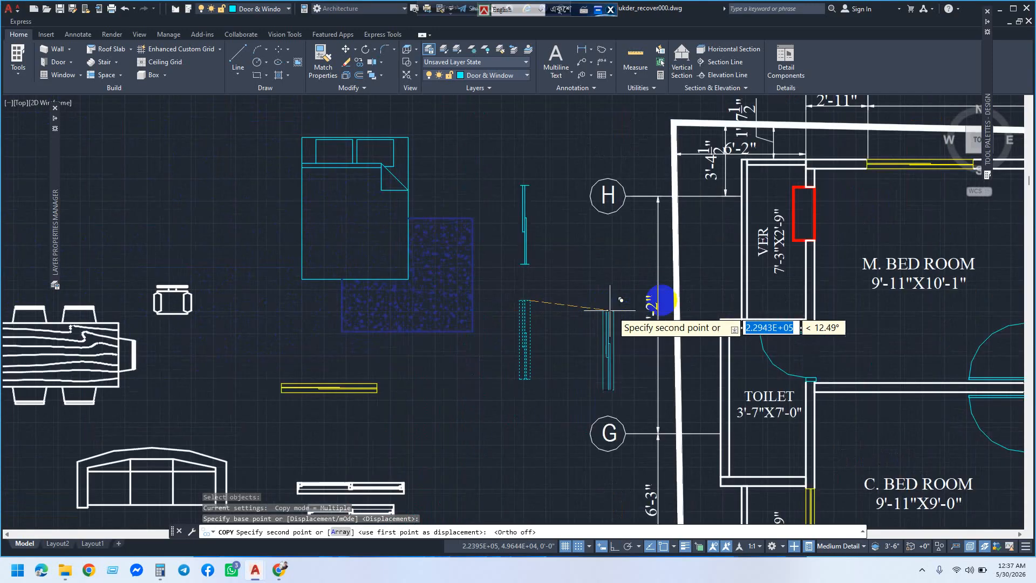
middle_drag(654, 301, 562, 326)
scroll(642, 296, up, 2)
scroll(642, 295, up, 2)
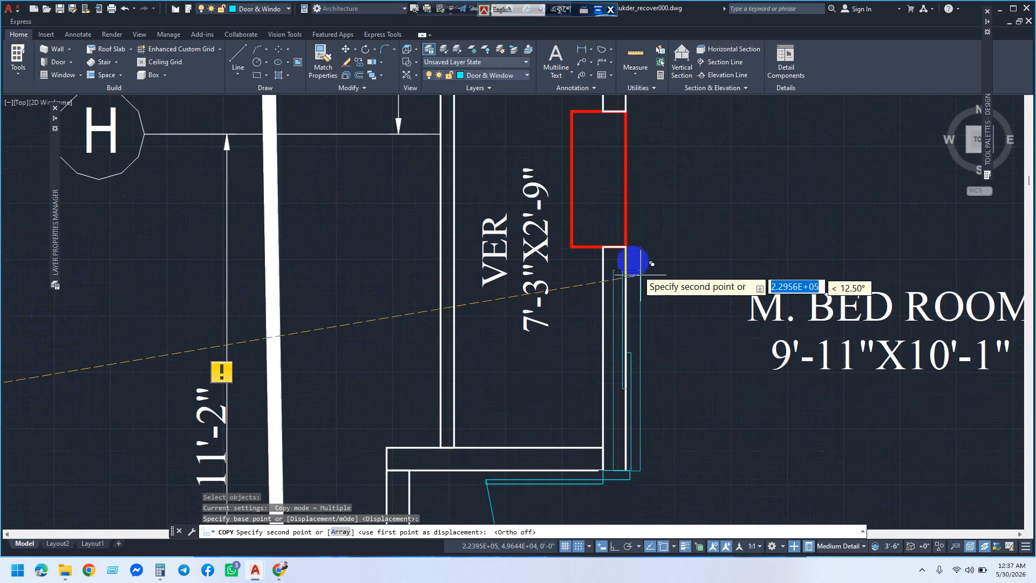
click(624, 245)
right_click(664, 307)
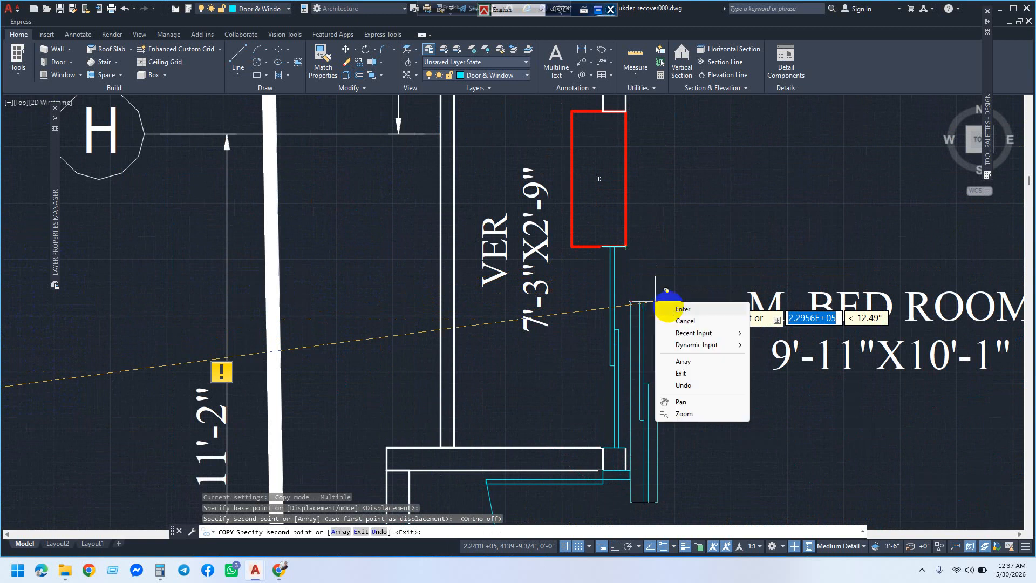
click(681, 308)
Step: Examine the original SLIDING DOOR block and its copy in the M. Bed Room veranda opening
scroll(632, 359, down, 2)
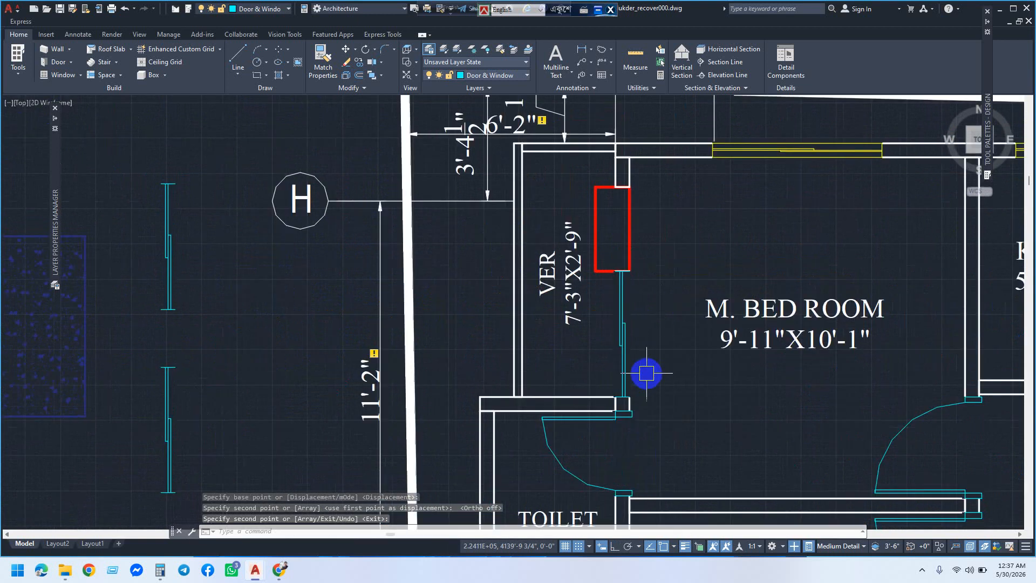
scroll(659, 377, down, 1)
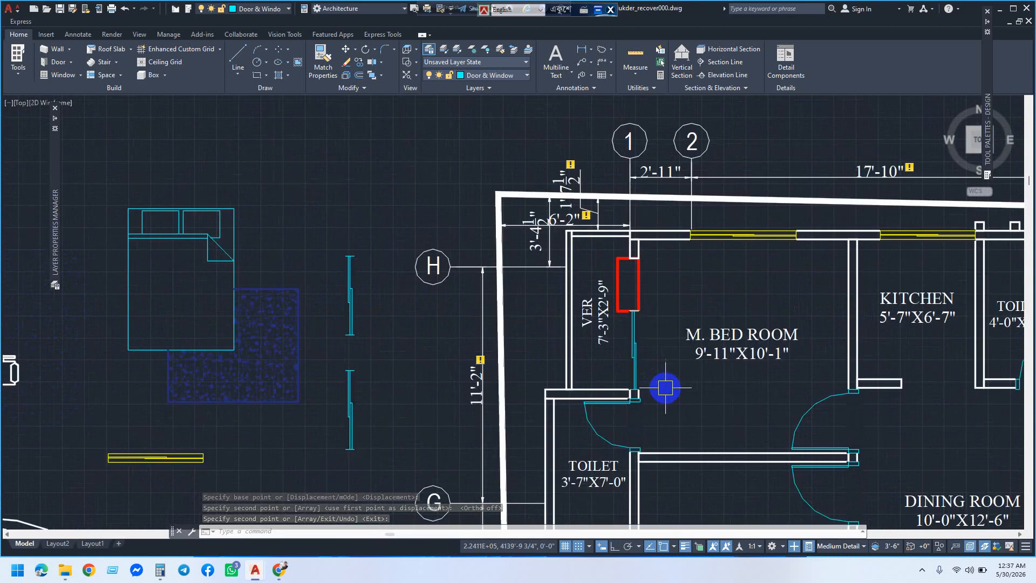
middle_drag(665, 387, 550, 292)
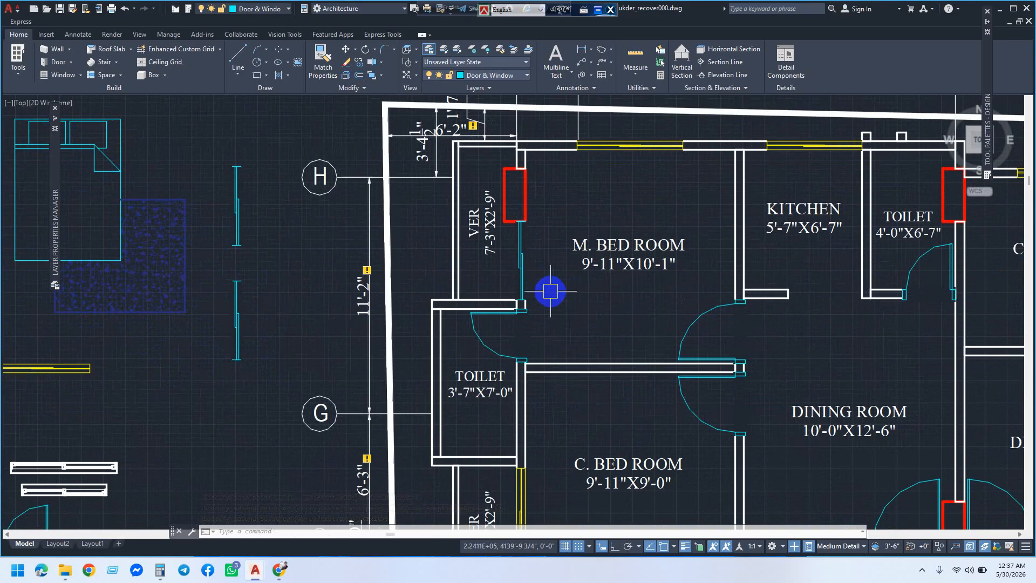
scroll(232, 347, up, 4)
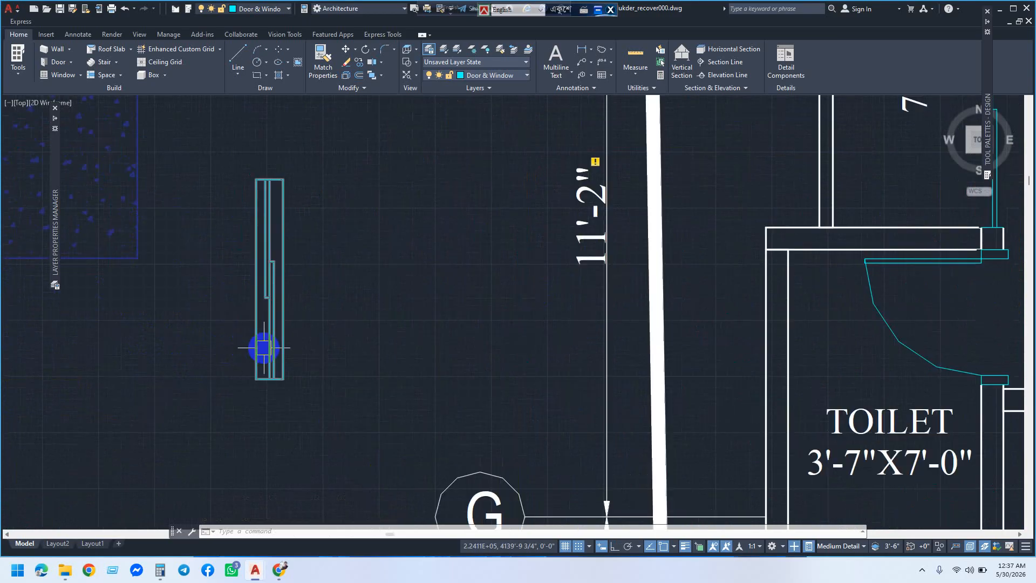
click(263, 348)
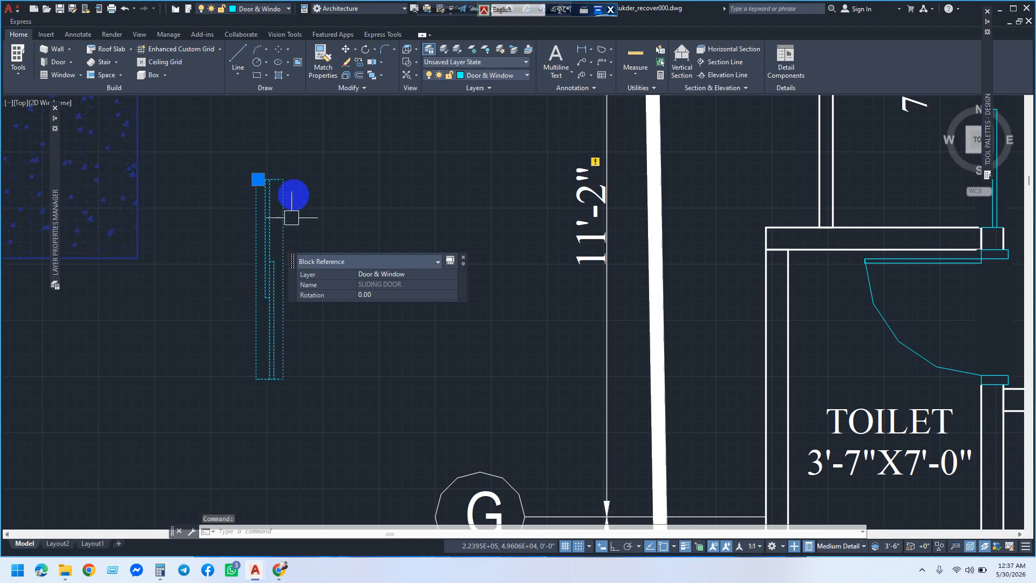
scroll(532, 388, down, 2)
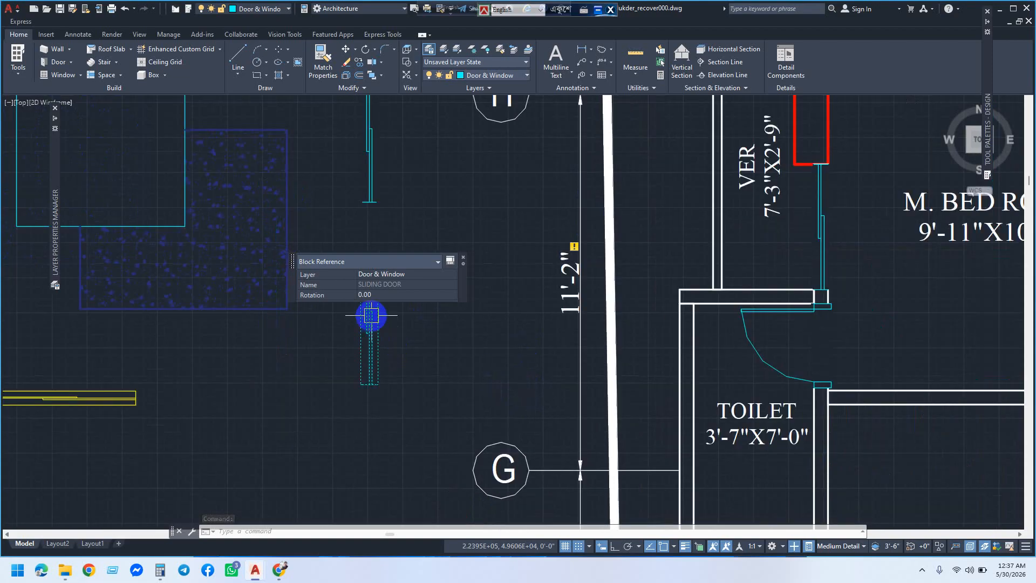
middle_drag(371, 316, 320, 420)
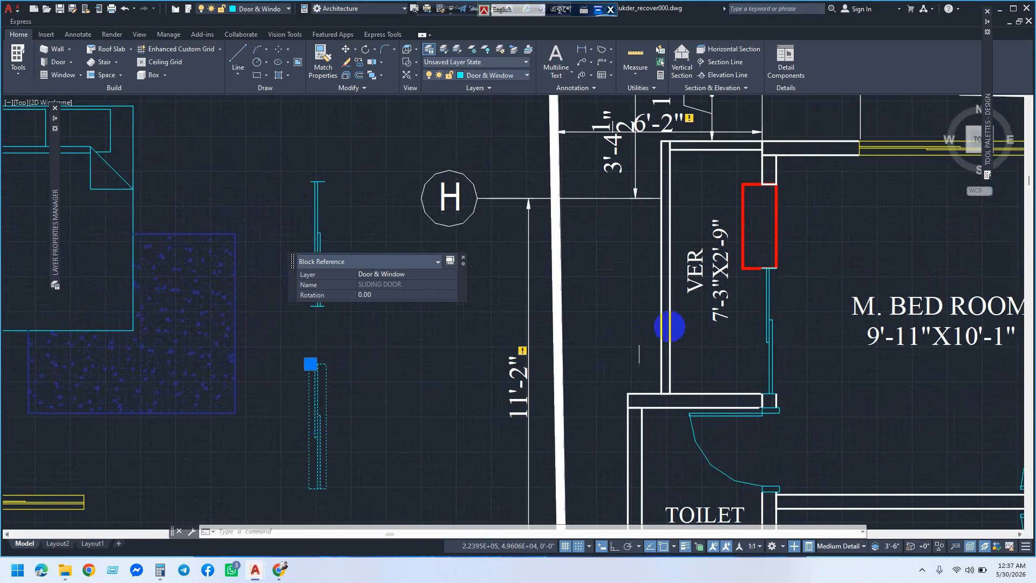
middle_drag(604, 324, 371, 268)
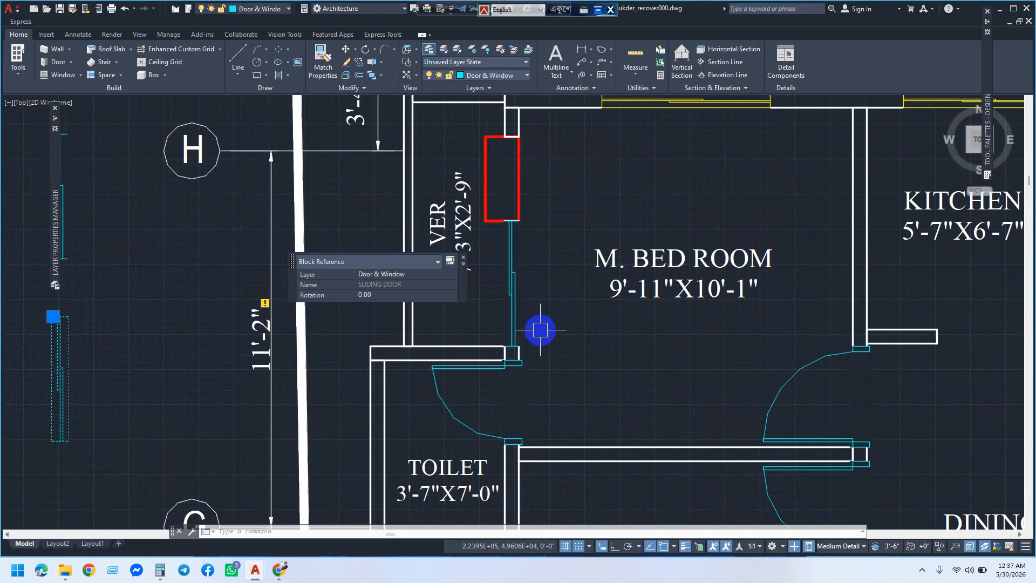
scroll(540, 329, down, 2)
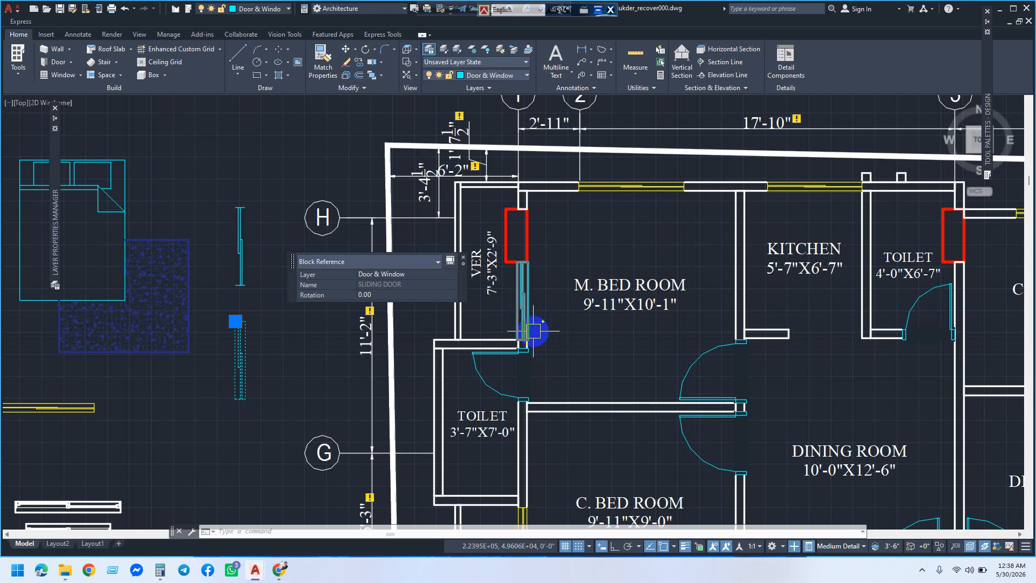
mouse_move(533, 331)
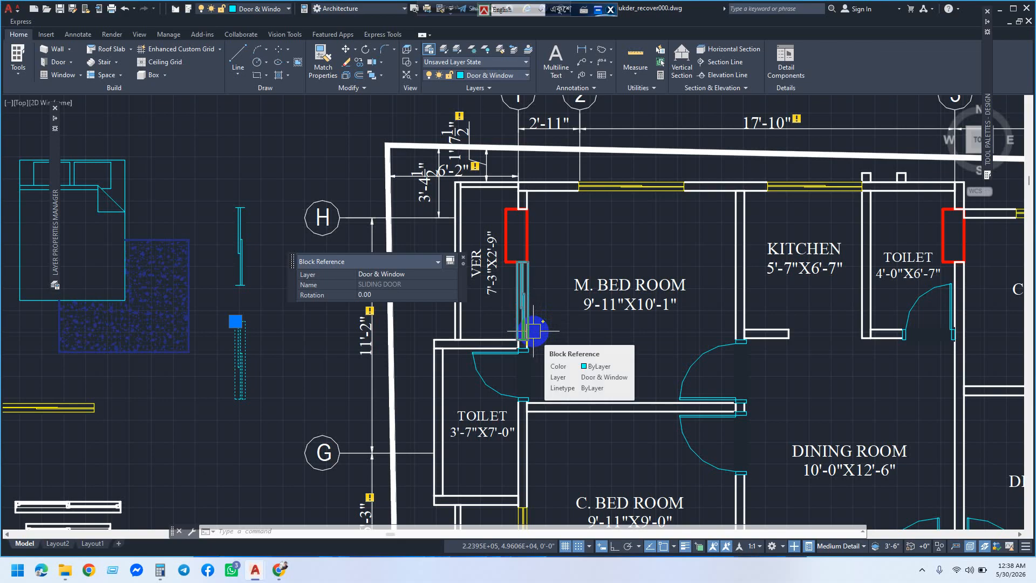